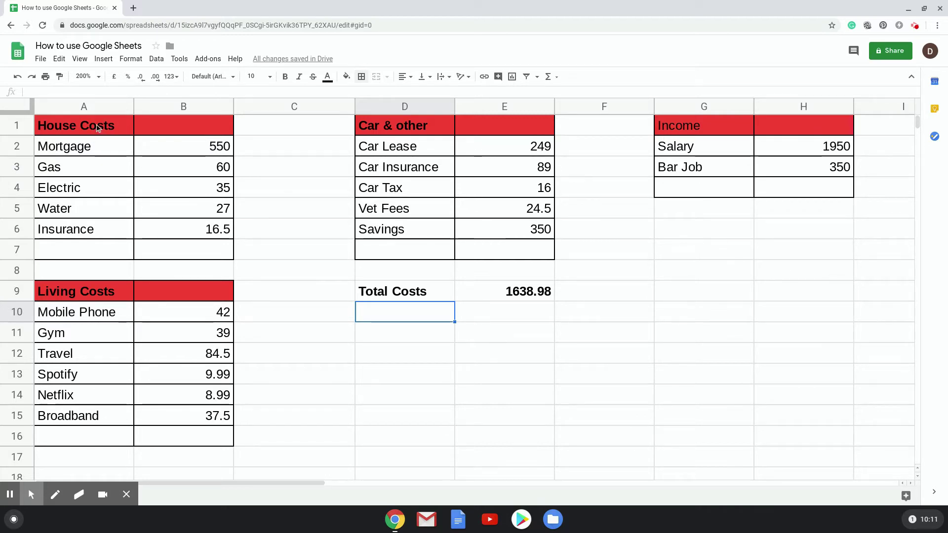
# - Review the House, Living, Car & other and Income tables and the Total Costs sum formula
pyautogui.moveTo(97, 128)
pyautogui.mouseDown()
pyautogui.moveTo(131, 140)
pyautogui.moveTo(197, 230)
pyautogui.mouseUp()
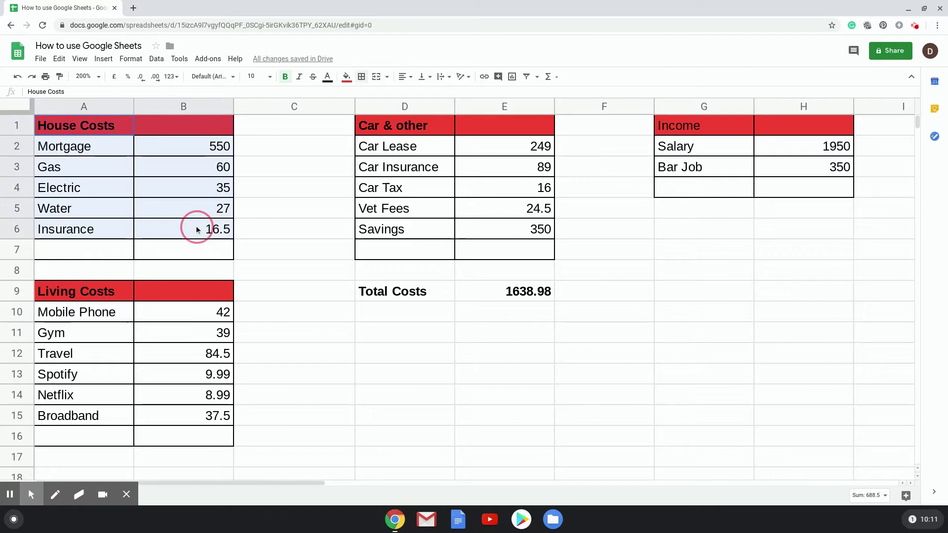
pyautogui.moveTo(107, 292); pyautogui.dragTo(207, 416)
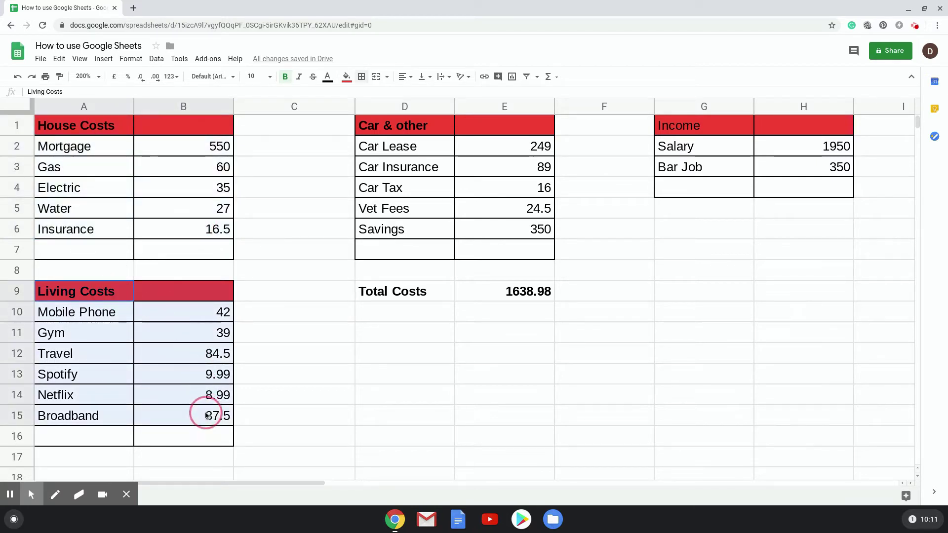
pyautogui.moveTo(380, 126); pyautogui.dragTo(505, 232)
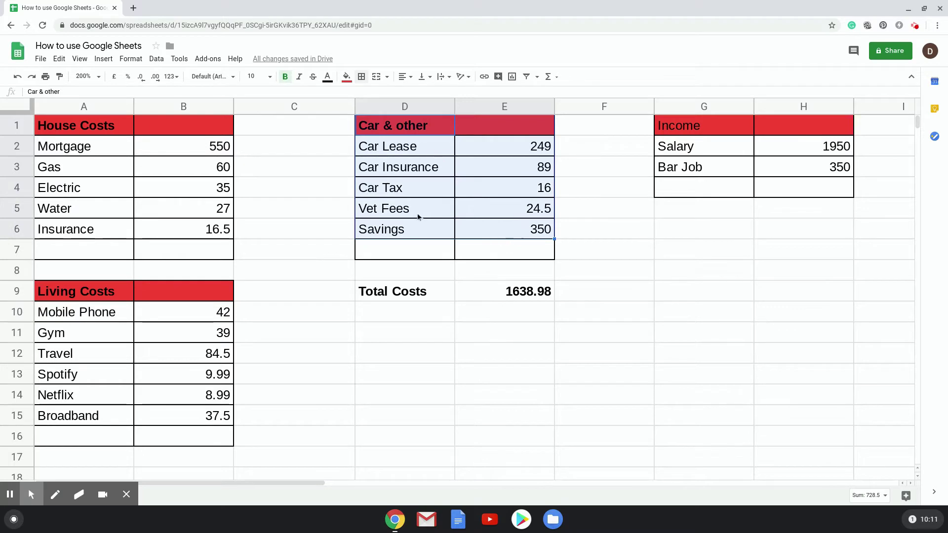
pyautogui.click(597, 252)
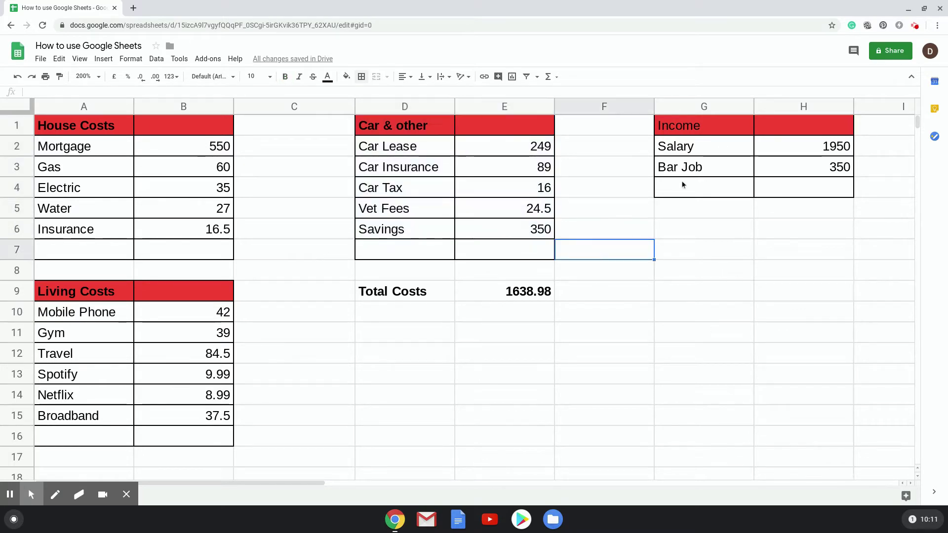
pyautogui.moveTo(680, 133); pyautogui.dragTo(718, 120)
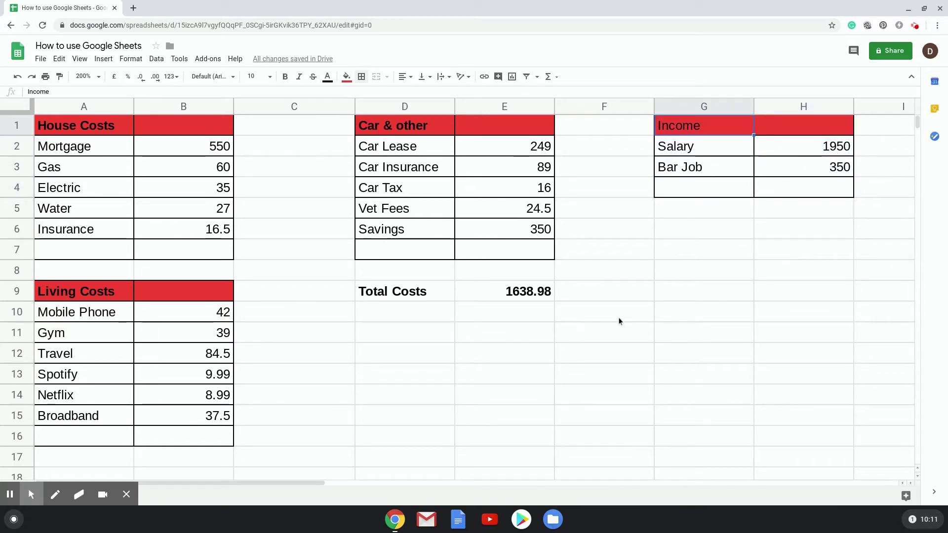
pyautogui.click(379, 300)
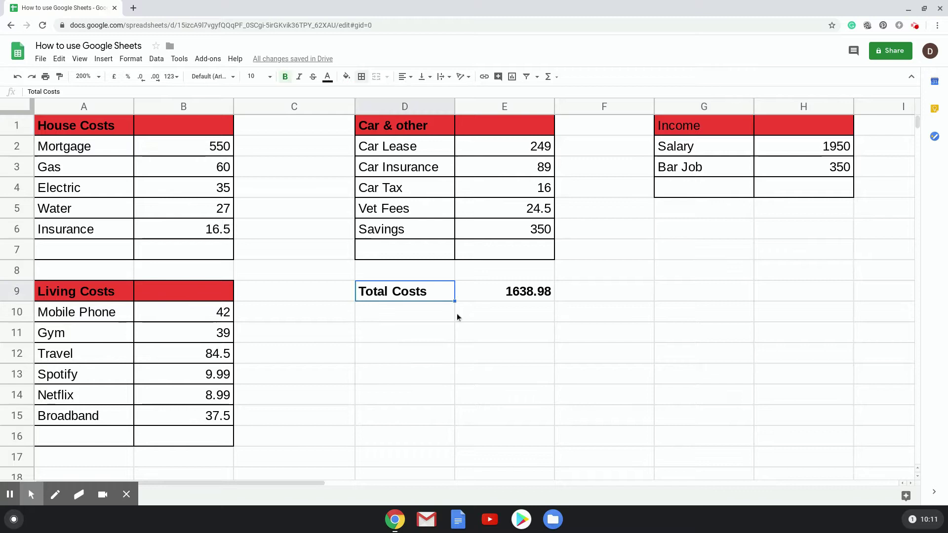
pyautogui.click(512, 300)
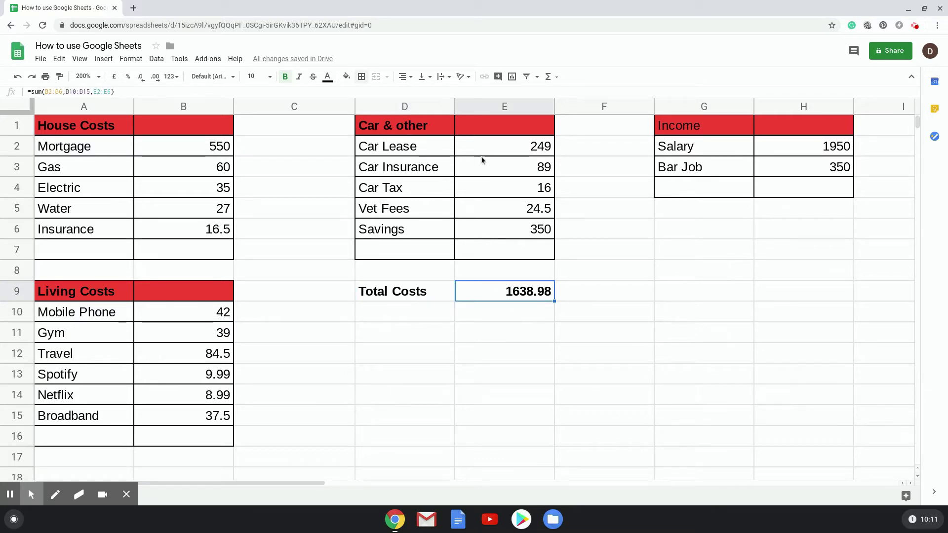
pyautogui.moveTo(186, 143); pyautogui.dragTo(195, 237)
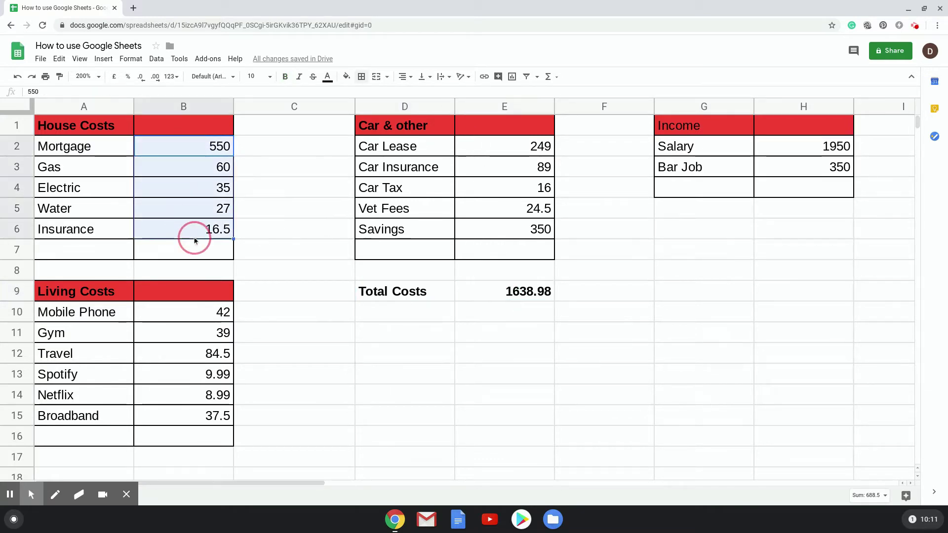
pyautogui.moveTo(187, 309); pyautogui.dragTo(220, 434)
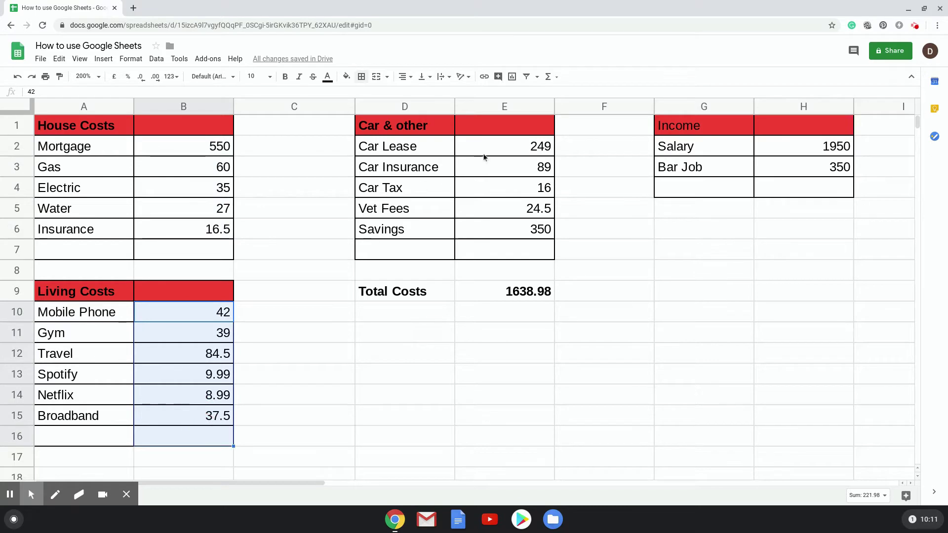
pyautogui.moveTo(484, 157); pyautogui.dragTo(511, 239)
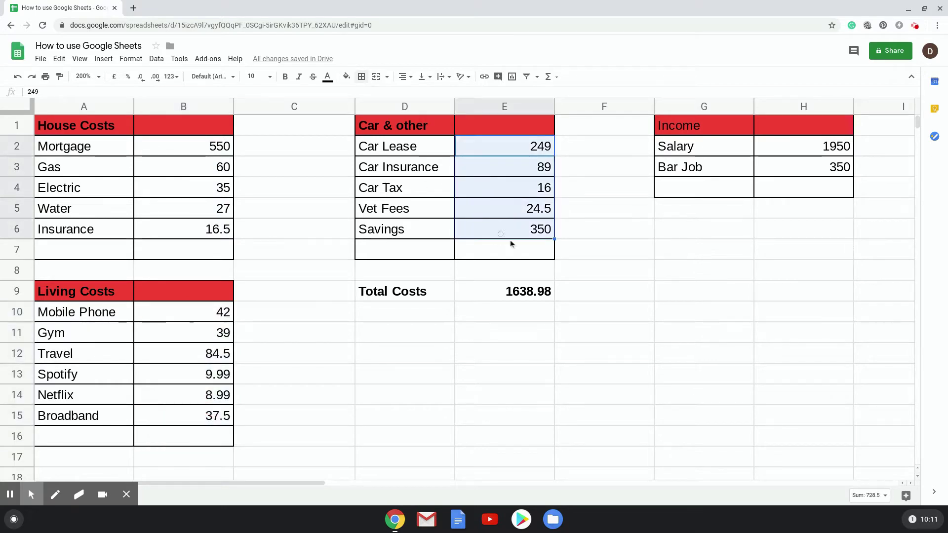
pyautogui.click(518, 296)
pyautogui.click(503, 334)
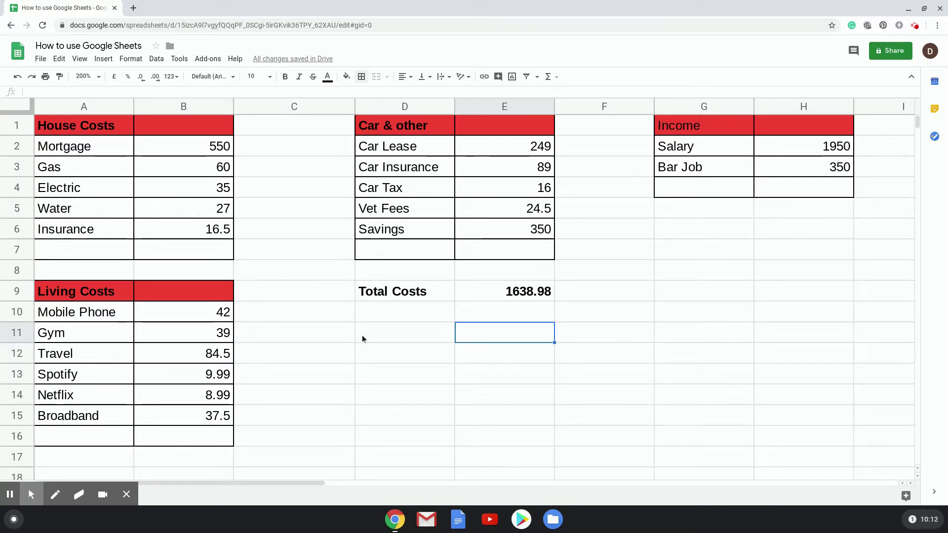
# - Enter a bold 'Total Income' label in D11
pyautogui.click(407, 329)
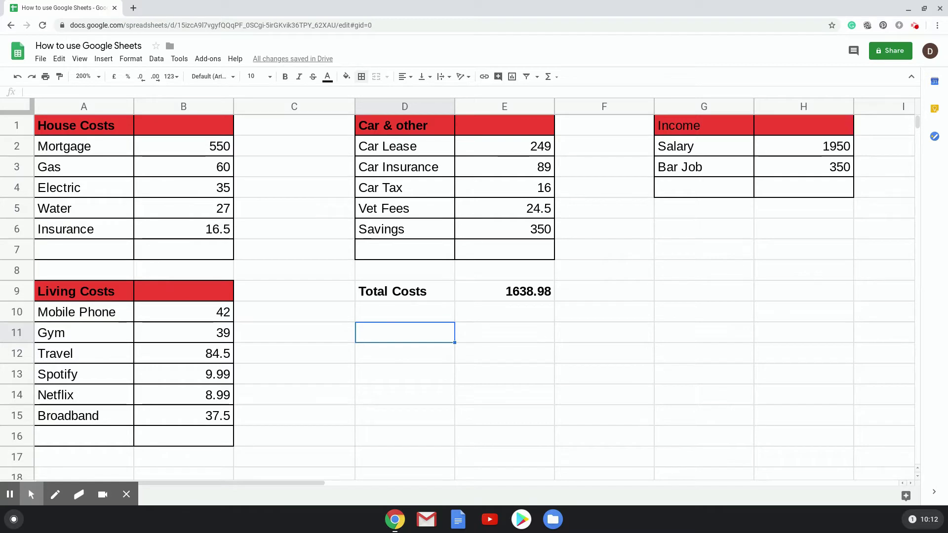
pyautogui.write('Total I')
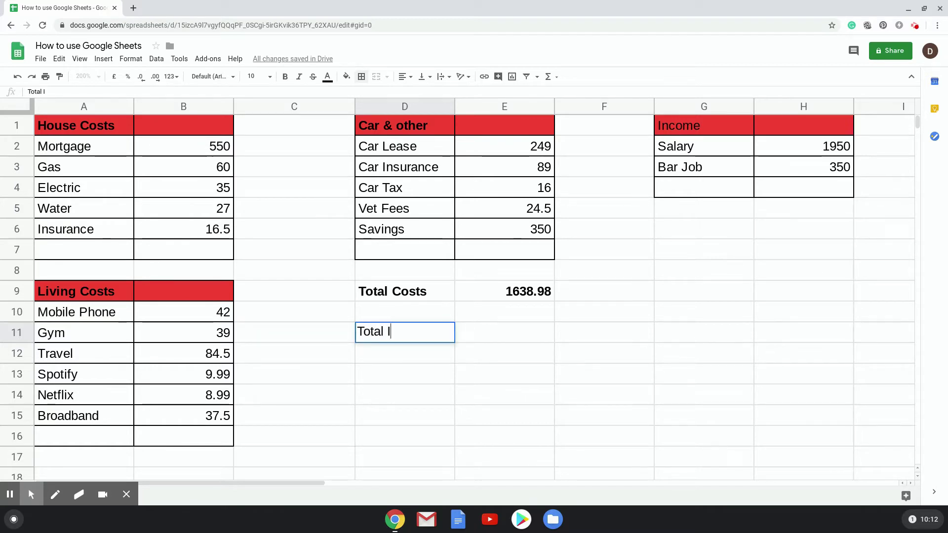
pyautogui.write('ncome')
pyautogui.press('Return')
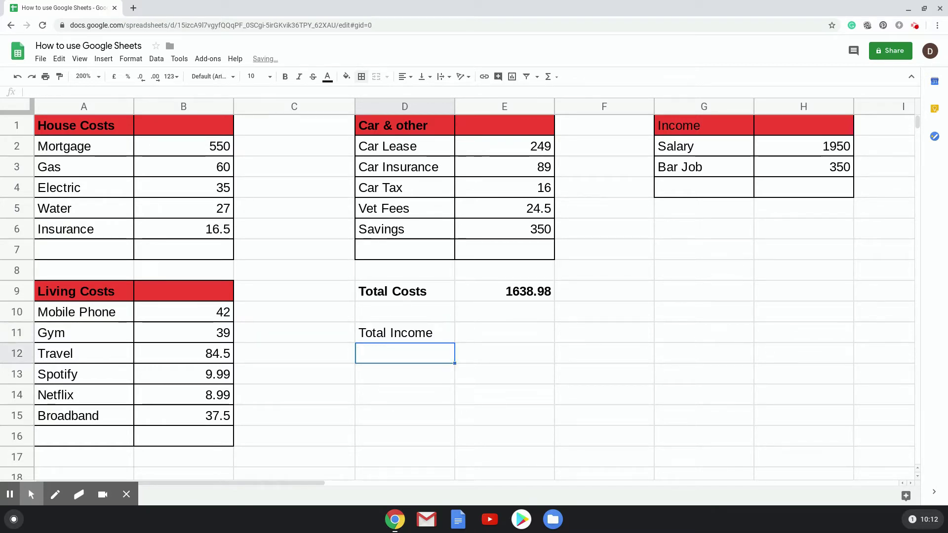
pyautogui.click(404, 333)
pyautogui.hotkey('ctrl', 'b')
# - Enter =sum(H2:H3) in E11 so Total Income shows 2300
pyautogui.click(504, 333)
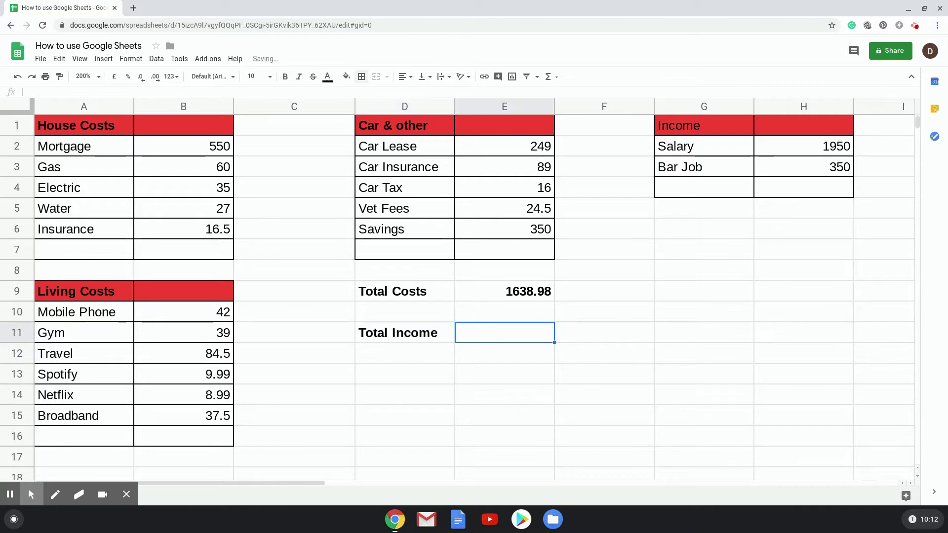
pyautogui.write('=sum')
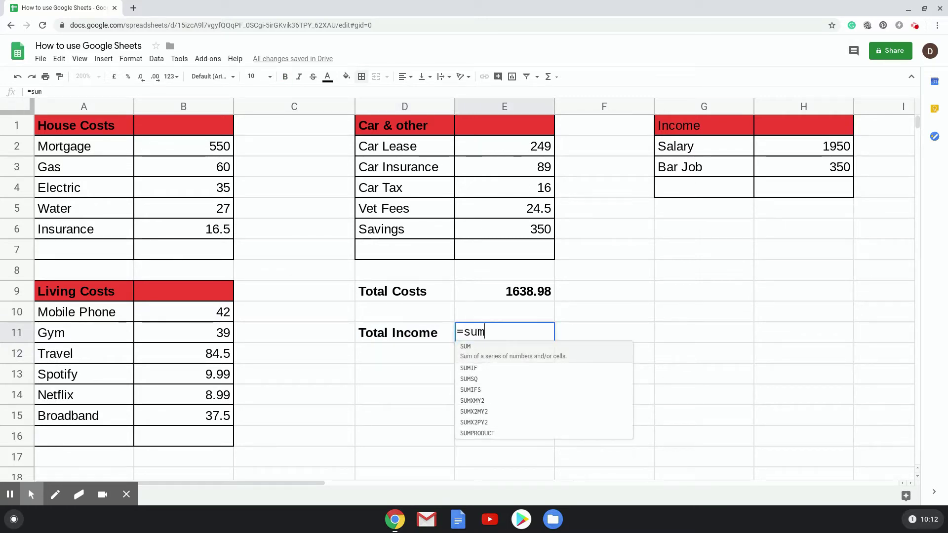
pyautogui.write('(')
pyautogui.click(796, 143)
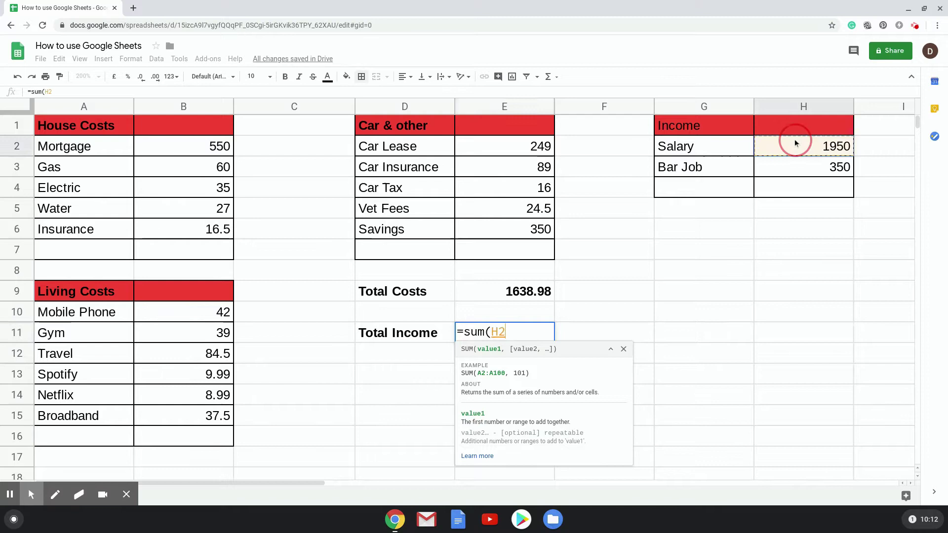
pyautogui.moveTo(795, 143); pyautogui.dragTo(801, 159)
pyautogui.write(')')
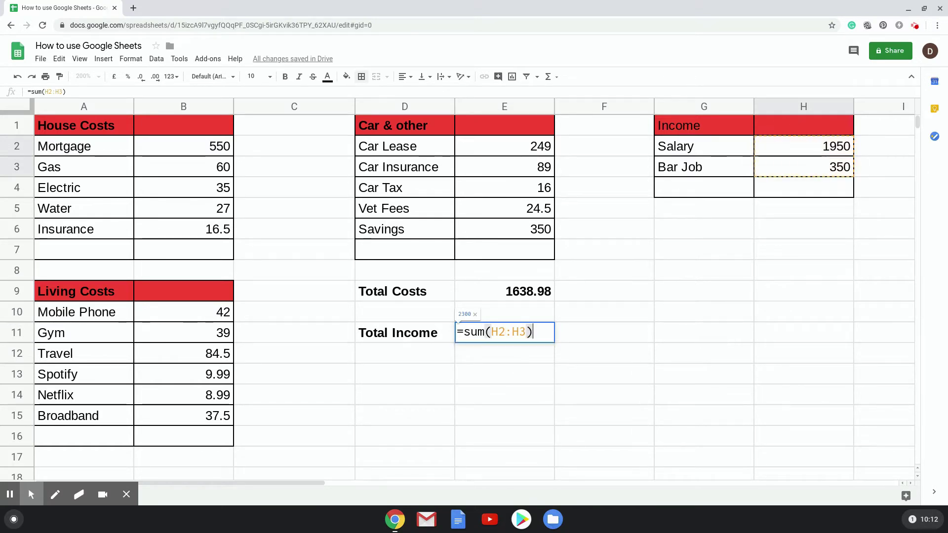
pyautogui.press('Return')
pyautogui.click(504, 332)
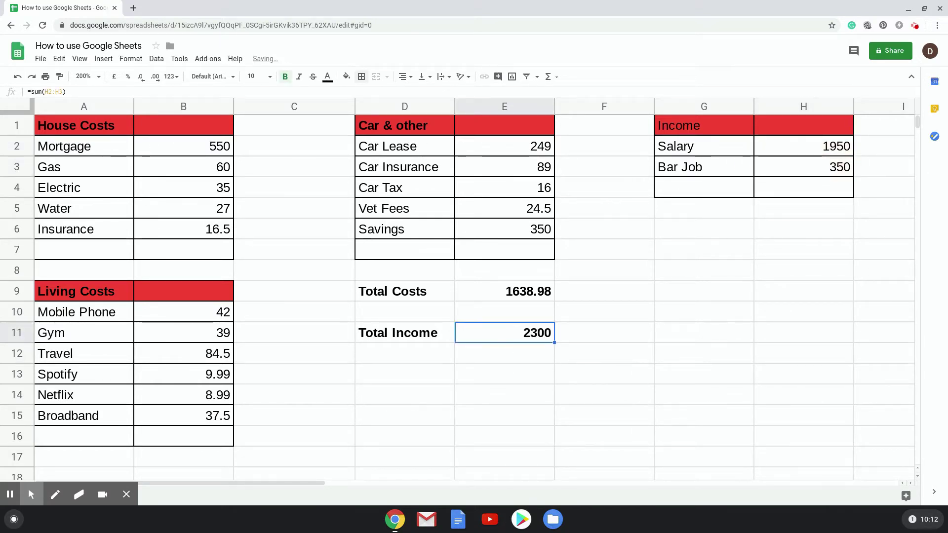
pyautogui.press('Down')
pyautogui.press('Down')
pyautogui.press('Left')
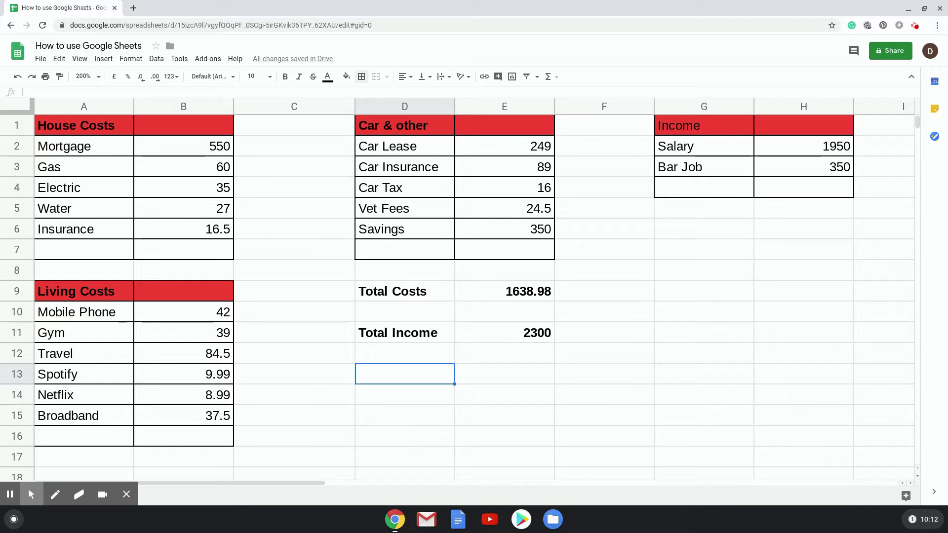
# - Enter a bold 'Balance' label in D13
pyautogui.write('Balance')
pyautogui.press('Return')
pyautogui.click(405, 373)
pyautogui.hotkey('ctrl', 'b')
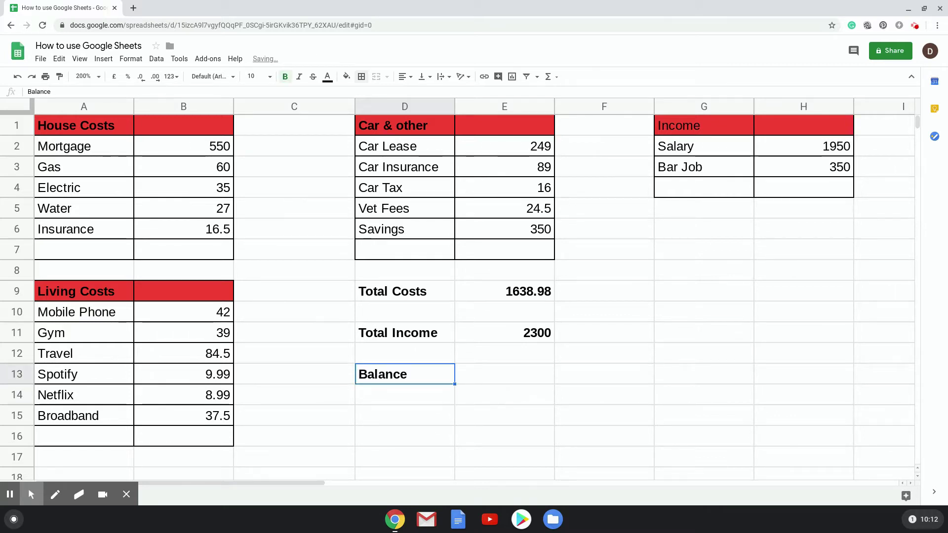
# - Enter a bold =E11-E9 in E13, giving a Balance of 661.02
pyautogui.click(504, 374)
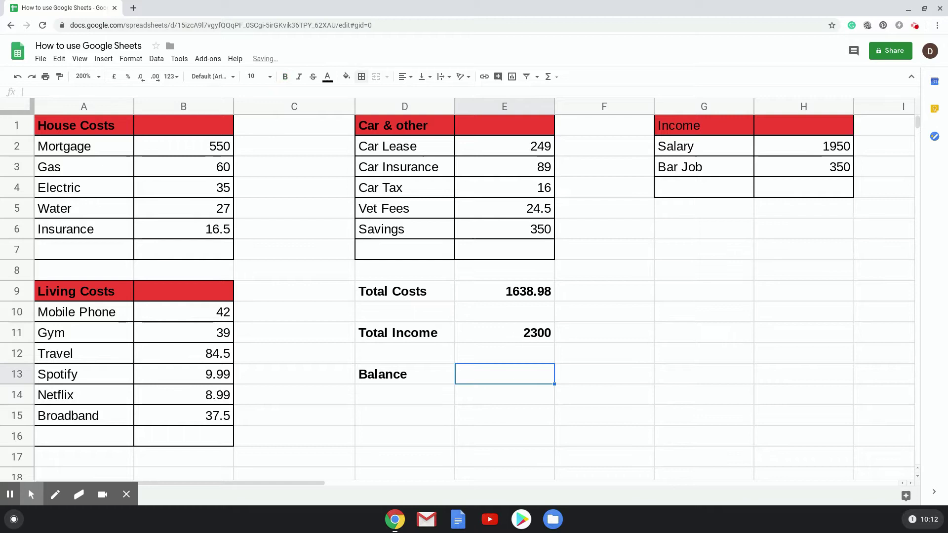
pyautogui.hotkey('ctrl', 'b')
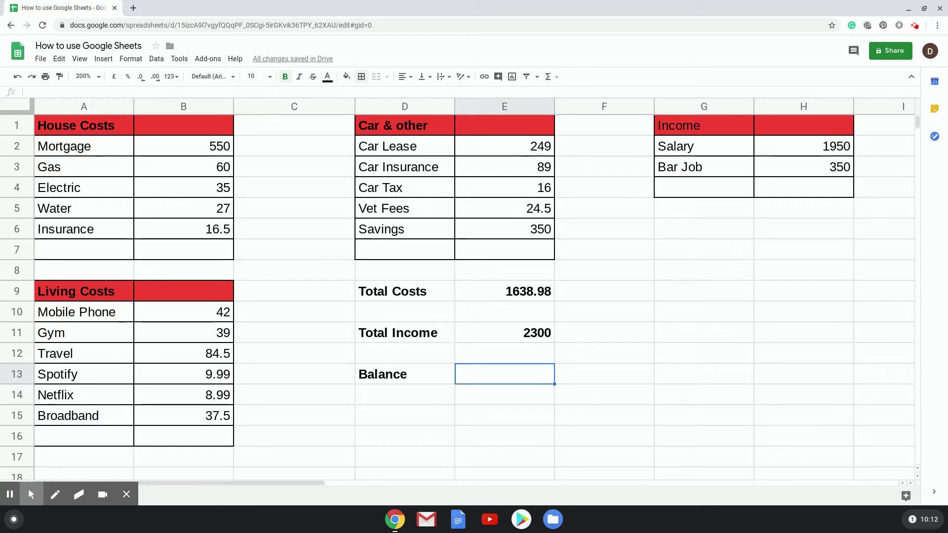
pyautogui.write('=')
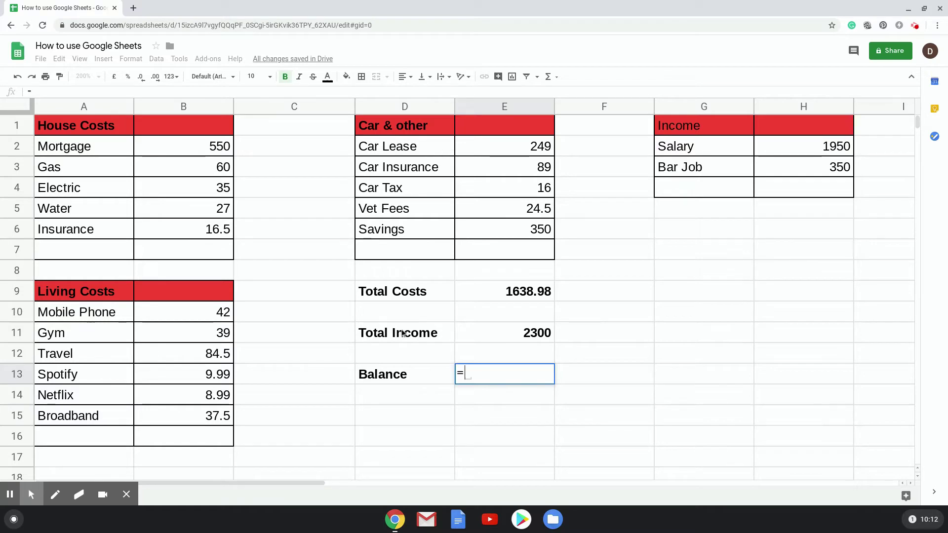
pyautogui.click(526, 336)
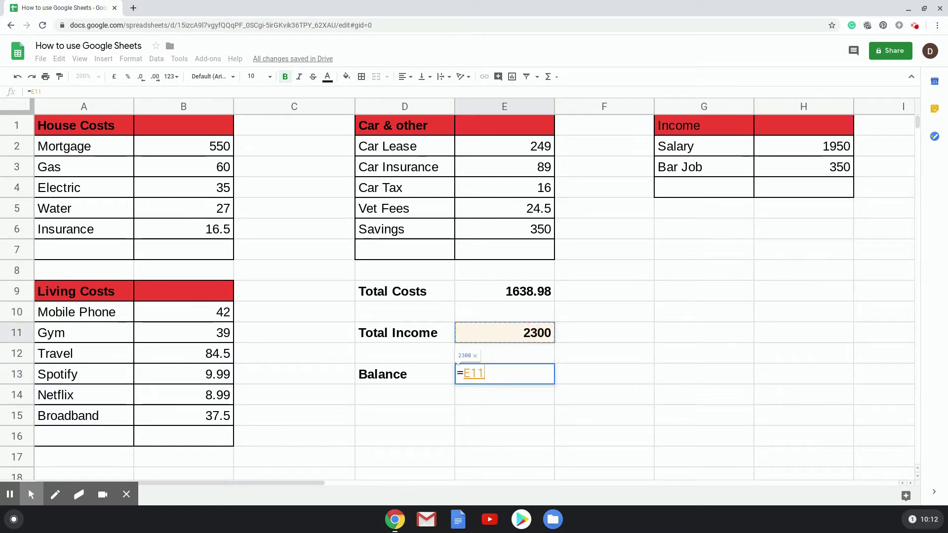
pyautogui.write('-')
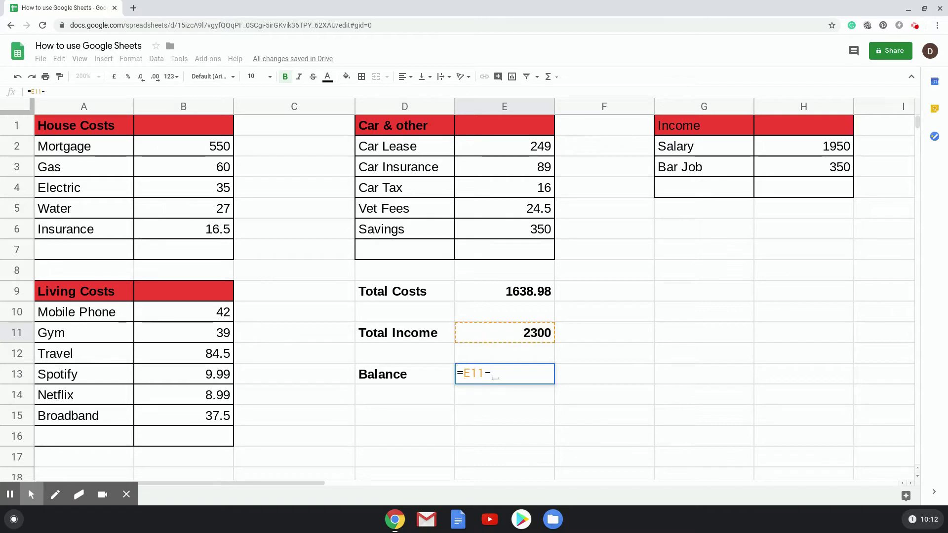
pyautogui.click(536, 299)
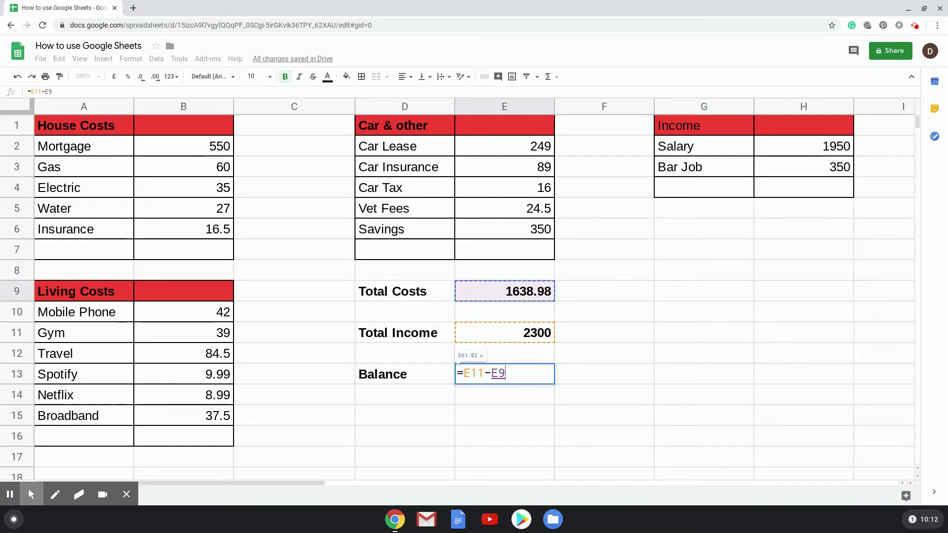
pyautogui.press('Return')
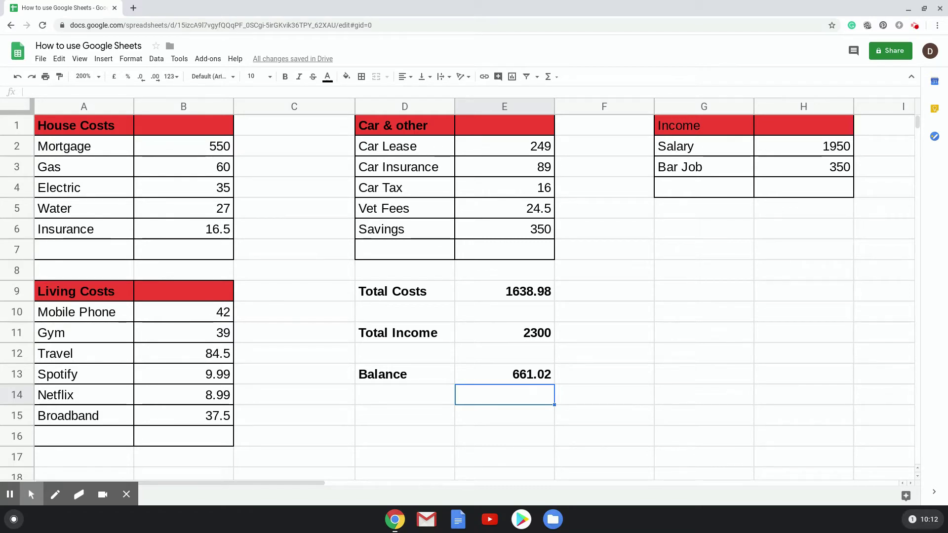
pyautogui.click(515, 376)
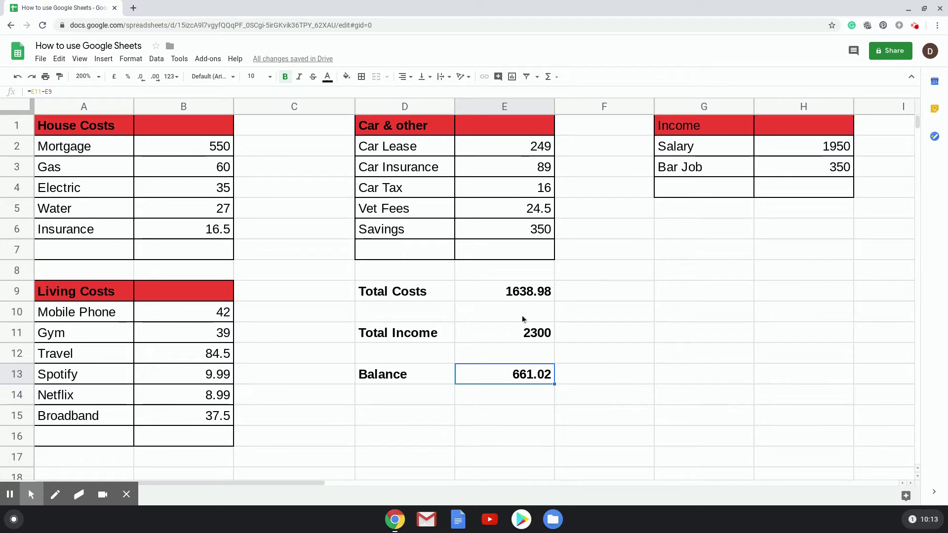
# - Rewrite the Balance in E13 as =E11-sum(B2:B6), showing 1611.5
pyautogui.write('=')
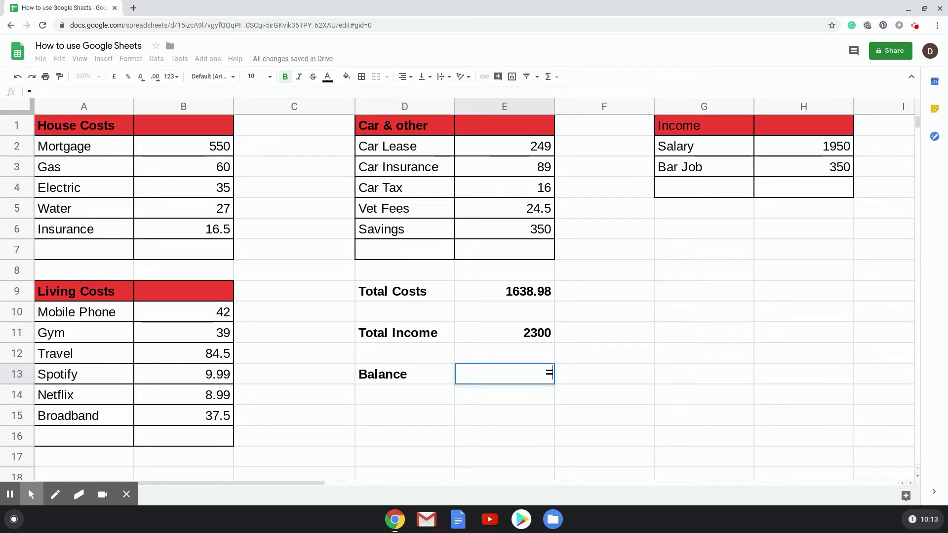
pyautogui.press('Up')
pyautogui.press('Up')
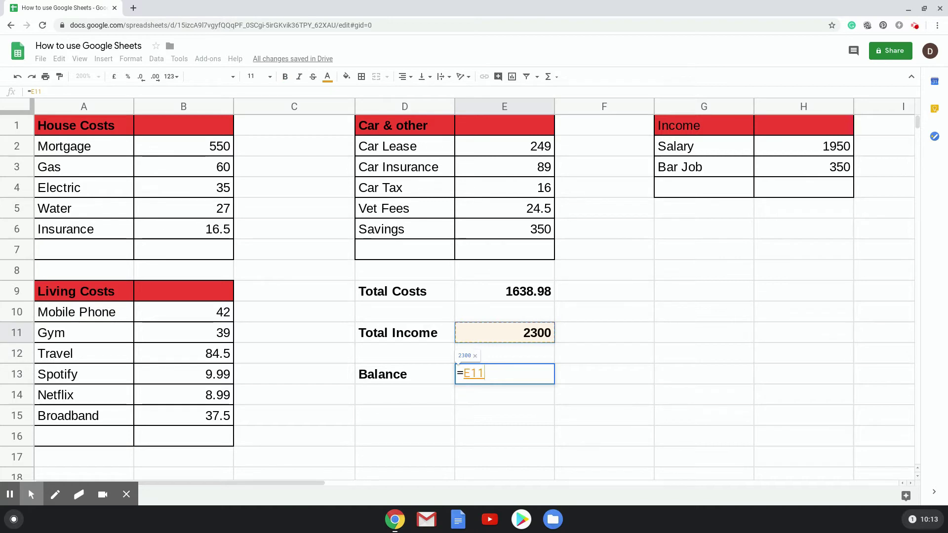
pyautogui.write('-')
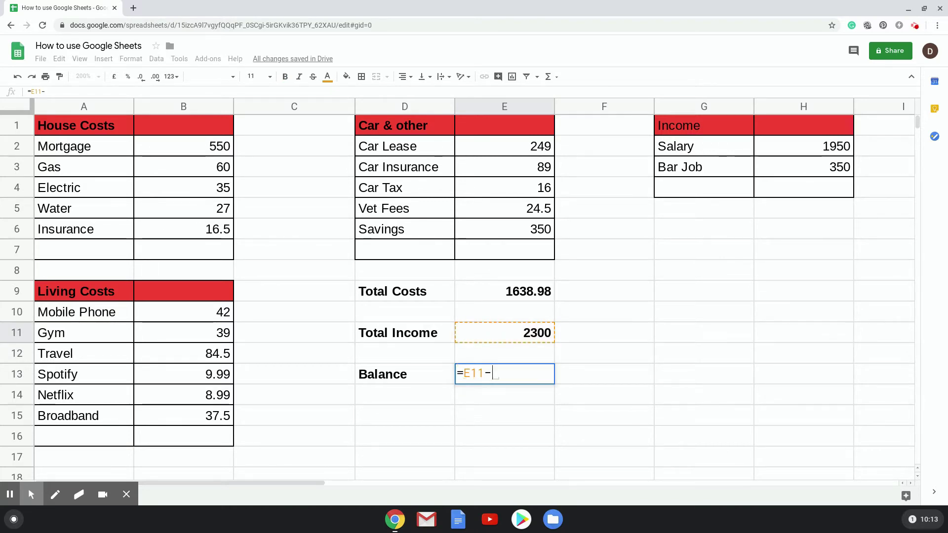
pyautogui.write('sum')
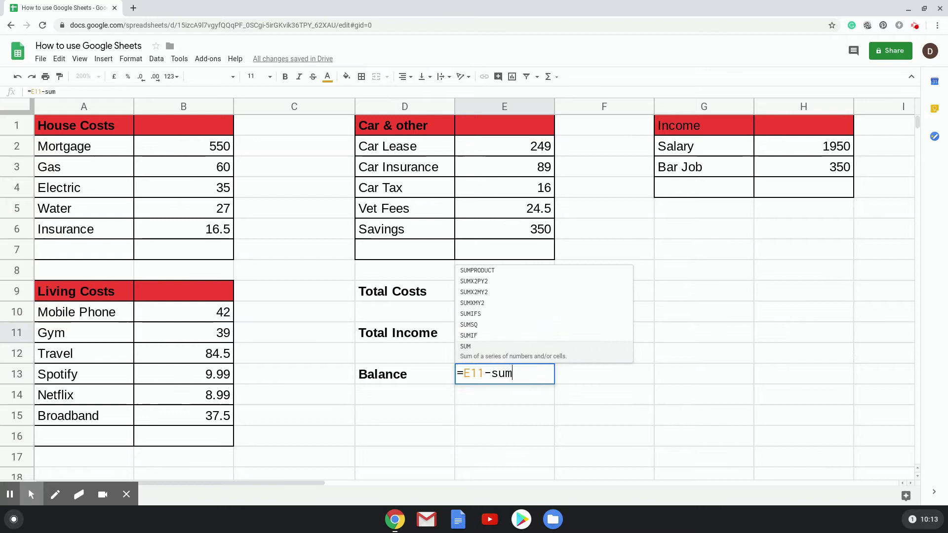
pyautogui.write('(')
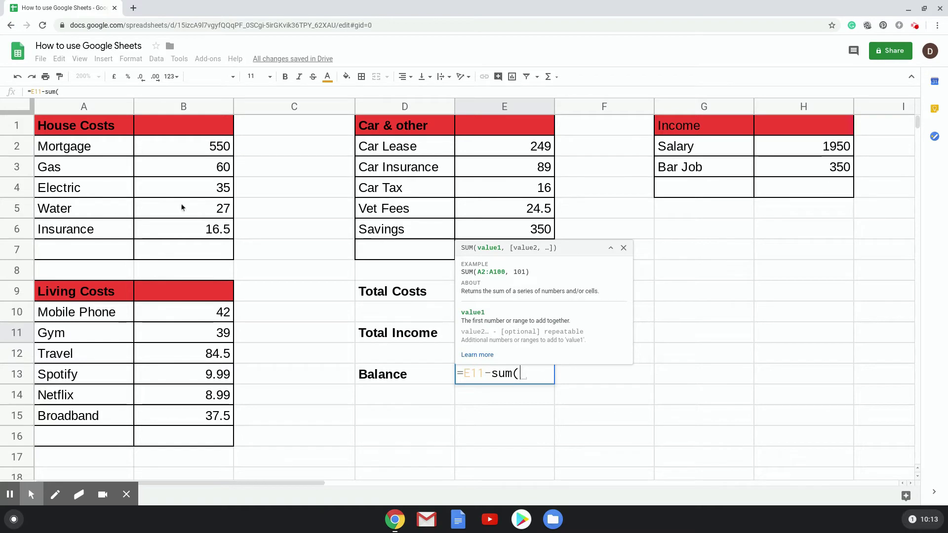
pyautogui.moveTo(195, 149); pyautogui.dragTo(215, 229)
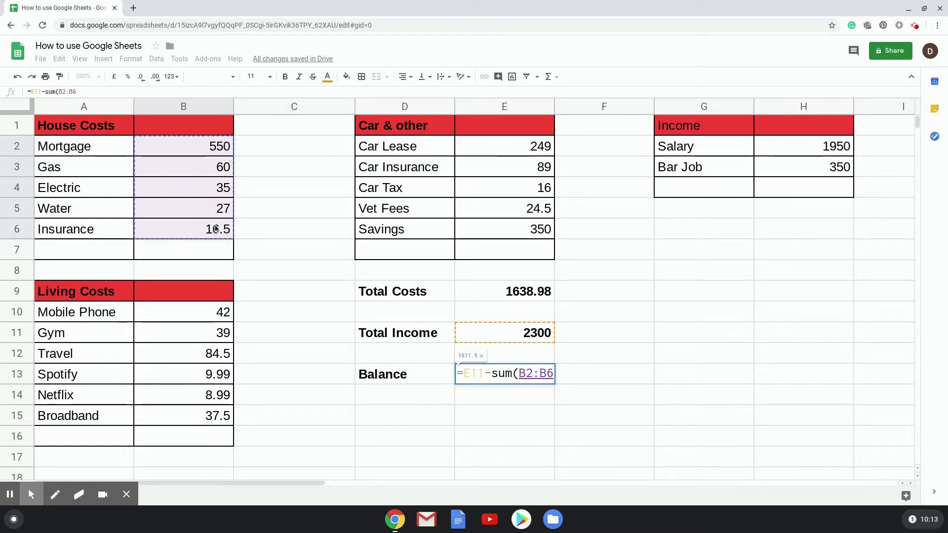
pyautogui.write(')')
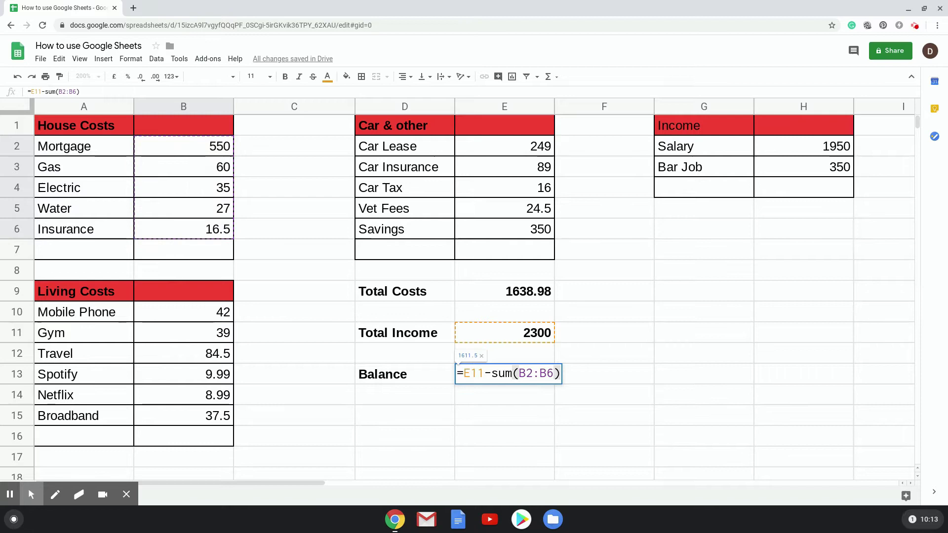
pyautogui.press('Return')
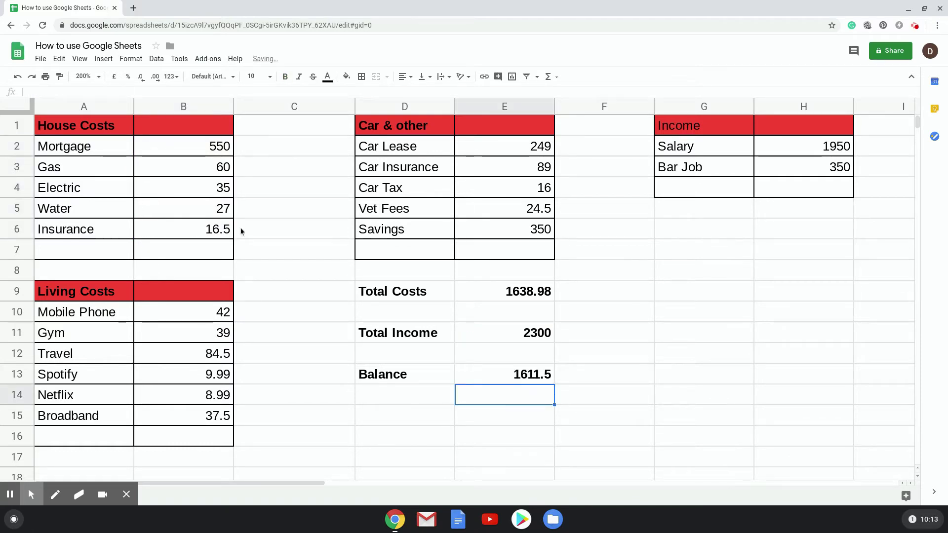
# - Check the House Costs sum, then set Balance back to =E11-E9, showing 661.02
pyautogui.click(539, 376)
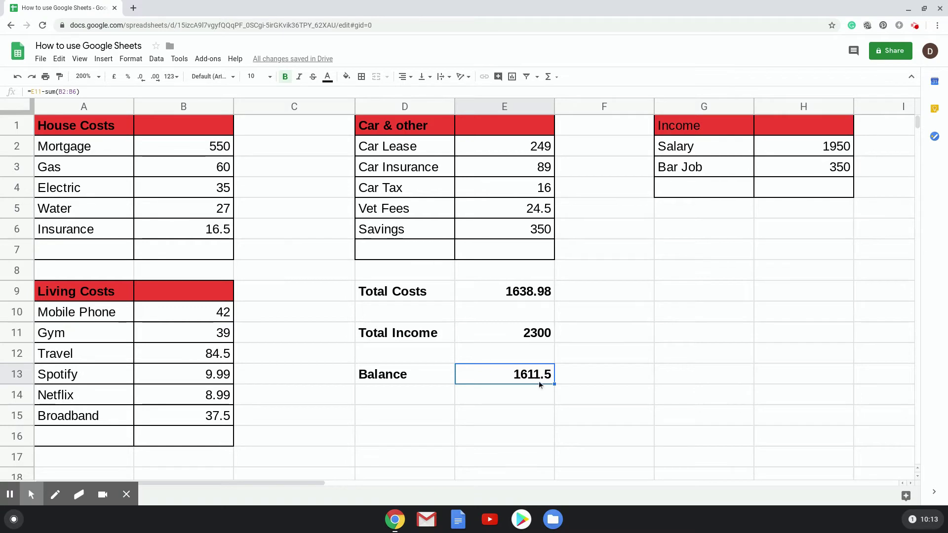
pyautogui.moveTo(195, 146); pyautogui.dragTo(197, 228)
pyautogui.click(496, 368)
pyautogui.write('=')
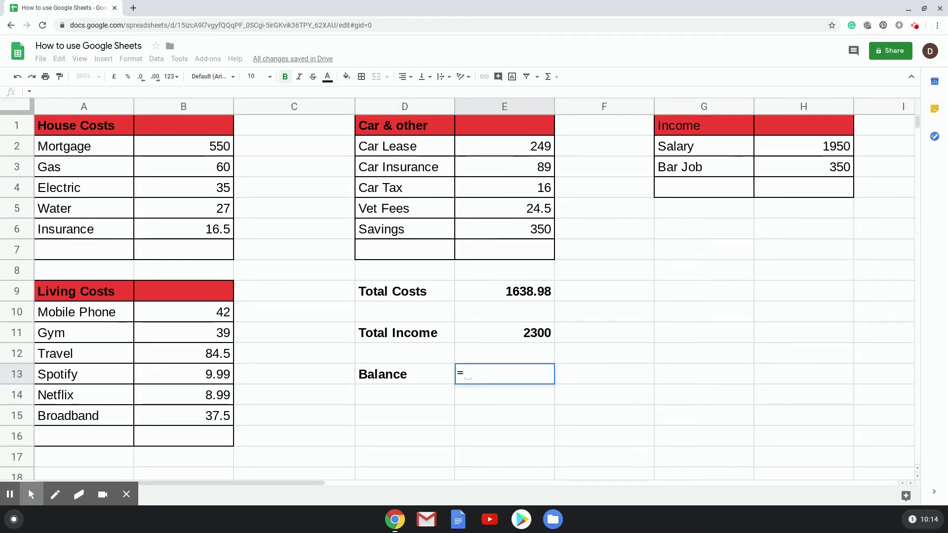
pyautogui.press('Up')
pyautogui.press('Up')
pyautogui.write('-')
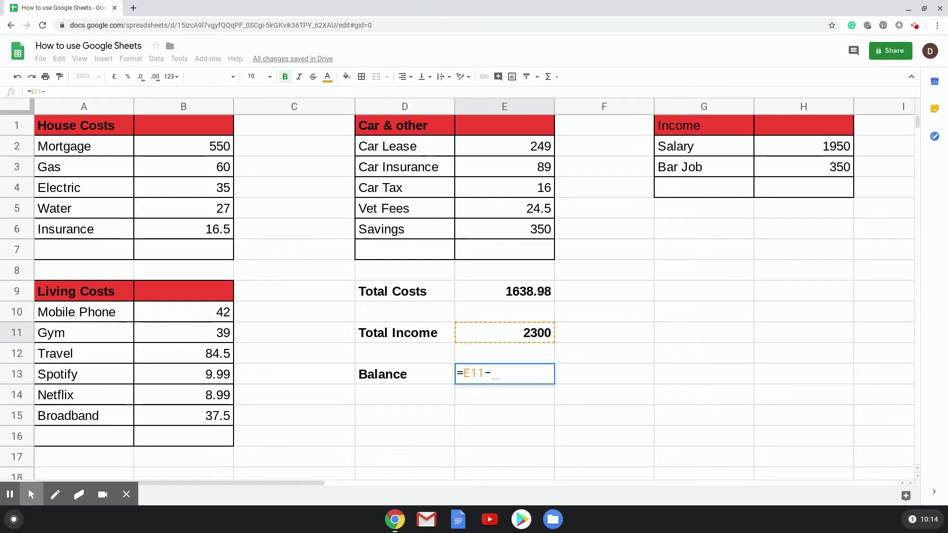
pyautogui.press('Up')
pyautogui.press('Up')
pyautogui.press('Up')
pyautogui.press('Up')
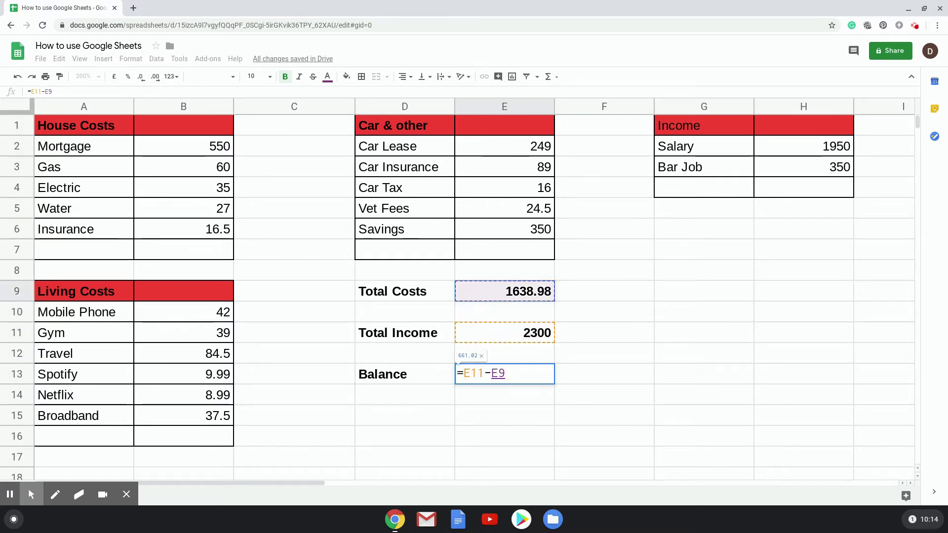
pyautogui.press('Return')
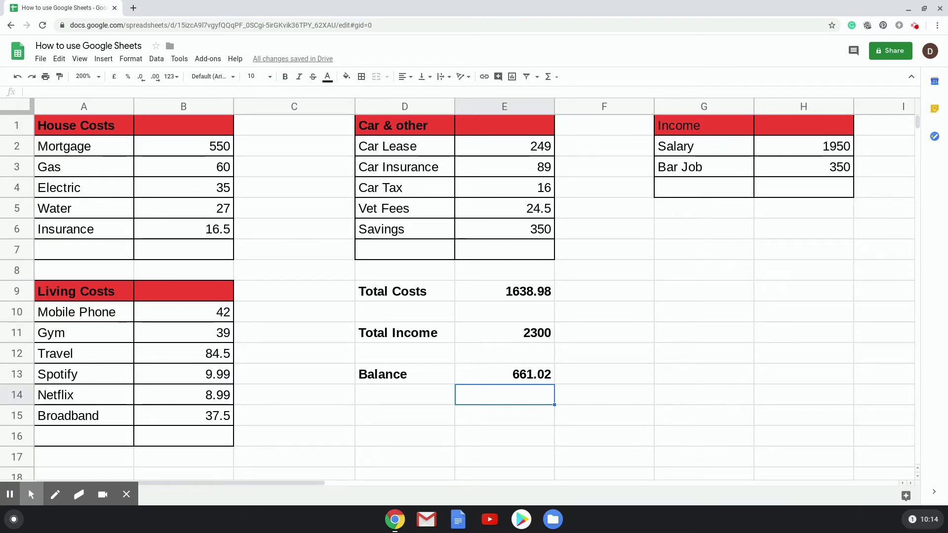
pyautogui.write('=')
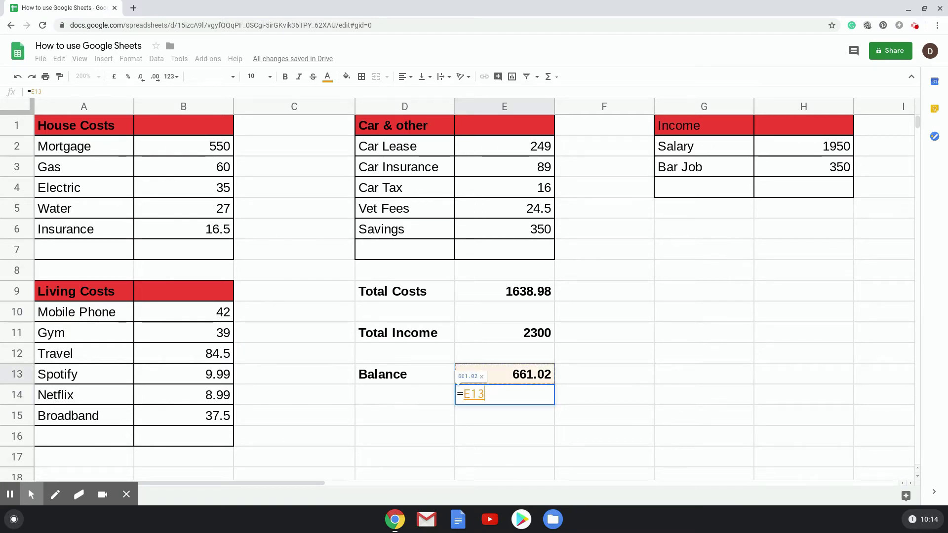
pyautogui.write('-')
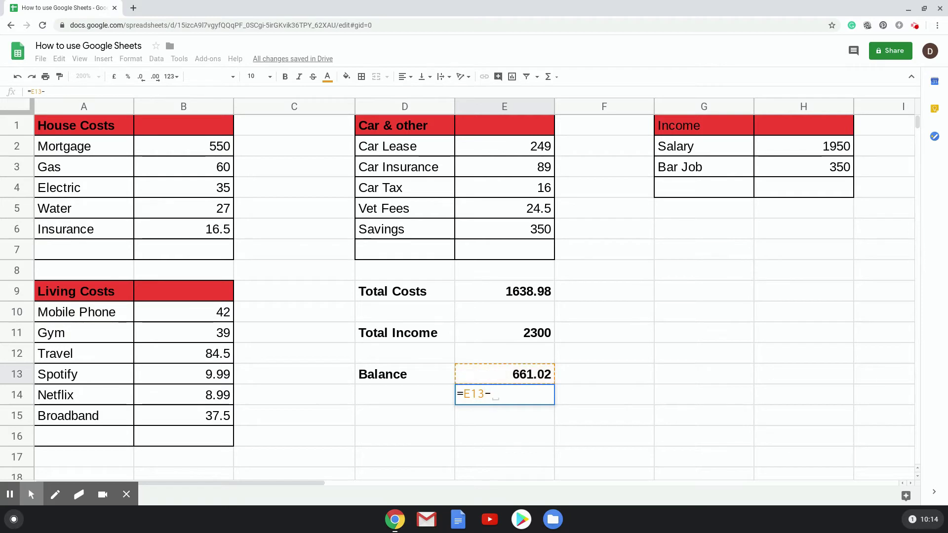
pyautogui.write('150')
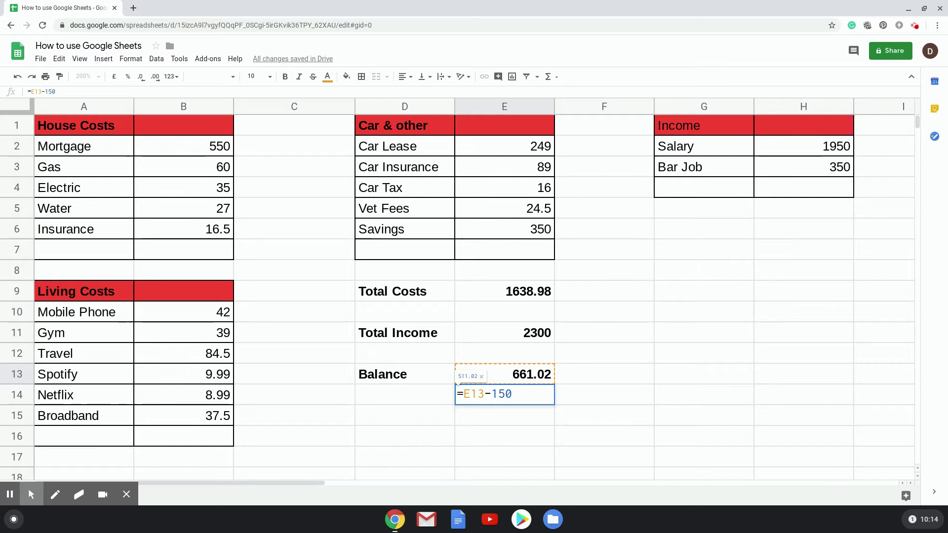
pyautogui.press('Return')
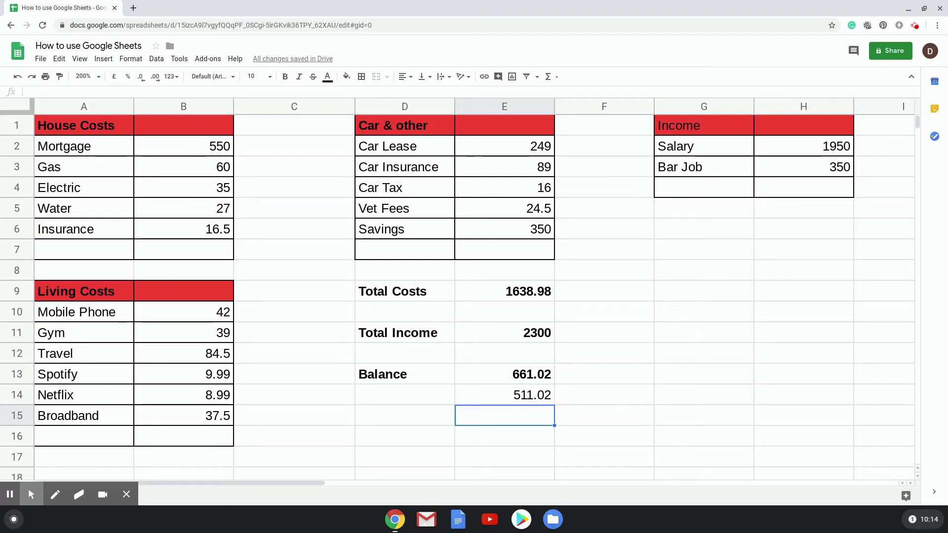
pyautogui.click(504, 395)
pyautogui.press('Delete')
pyautogui.press('Up')
pyautogui.press('Up')
pyautogui.press('Up')
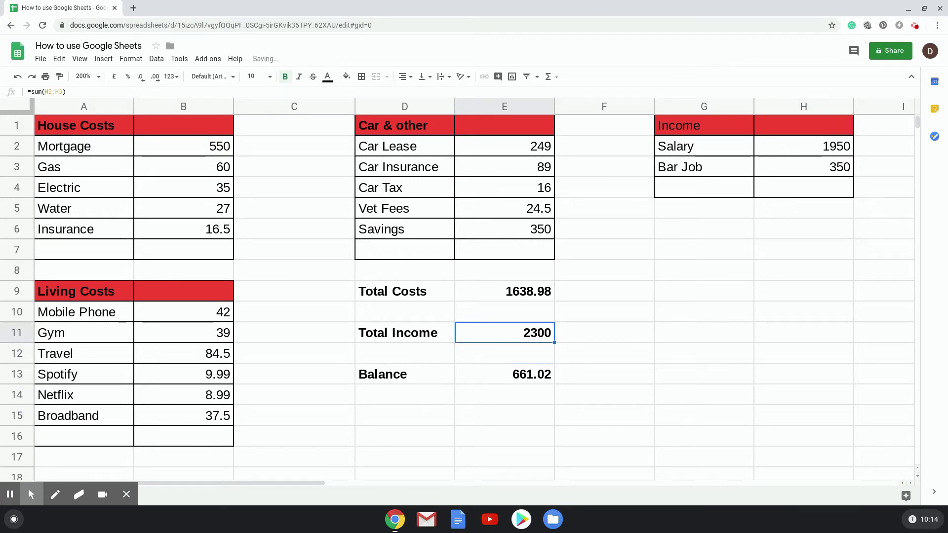
pyautogui.press('Up')
pyautogui.press('Left')
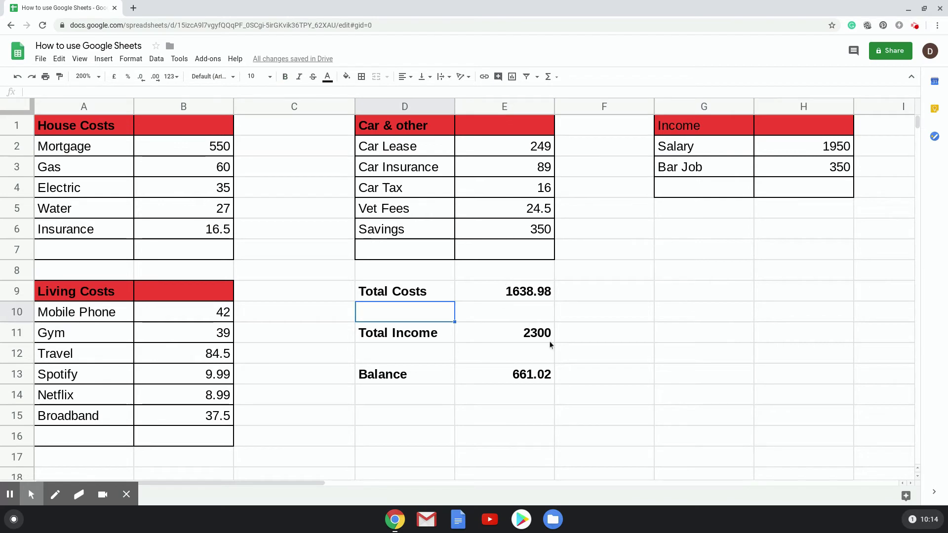
pyautogui.click(530, 331)
# - Add a Total row under House Costs with =sum(B2:B6), giving 688.5
pyautogui.click(522, 378)
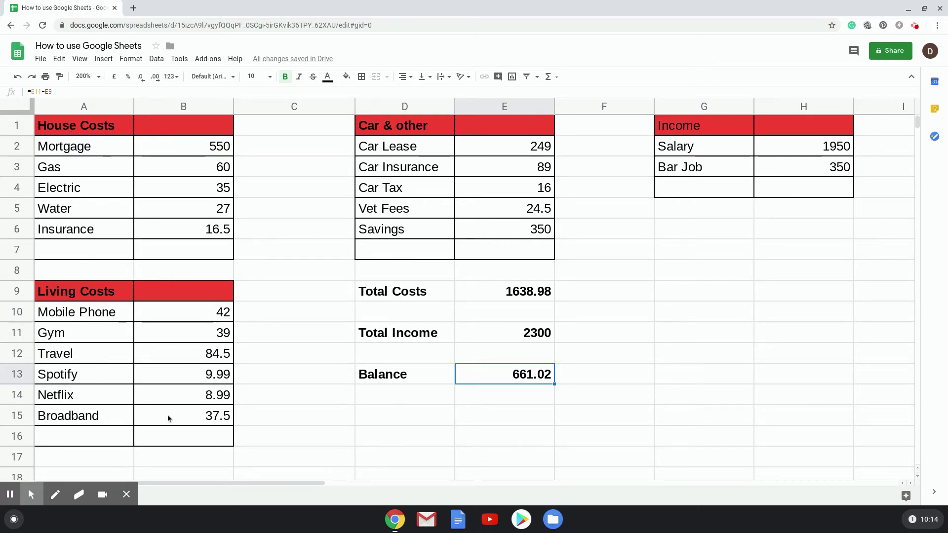
pyautogui.click(89, 251)
pyautogui.write('Total')
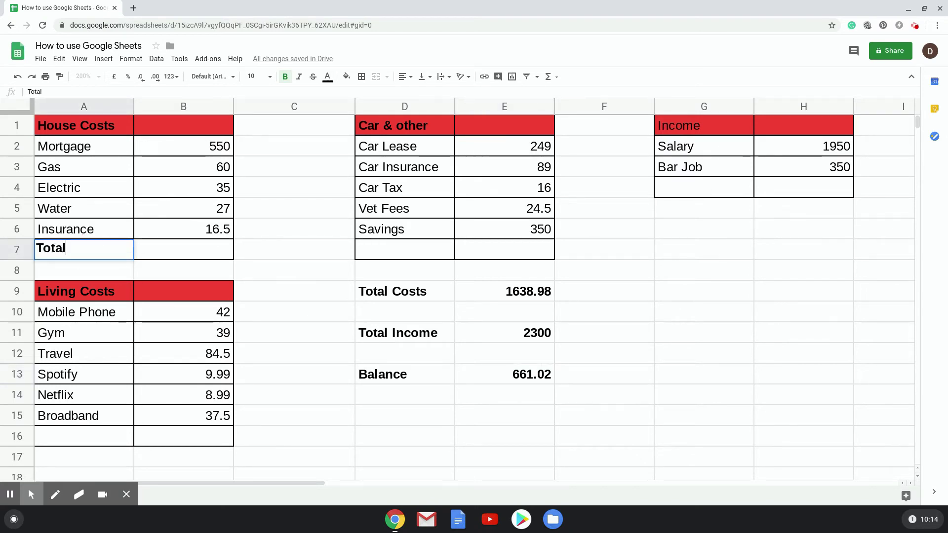
pyautogui.press('Return')
pyautogui.click(184, 250)
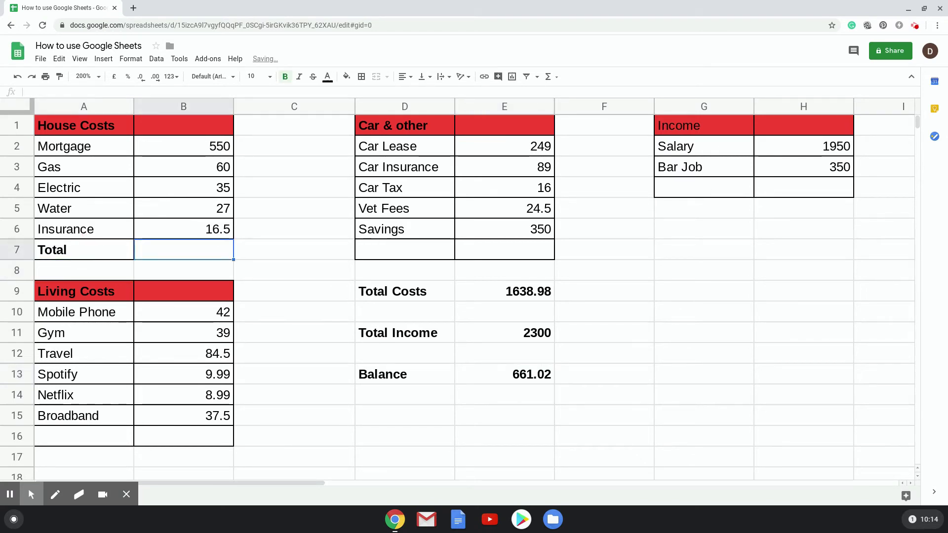
pyautogui.write('=sum(')
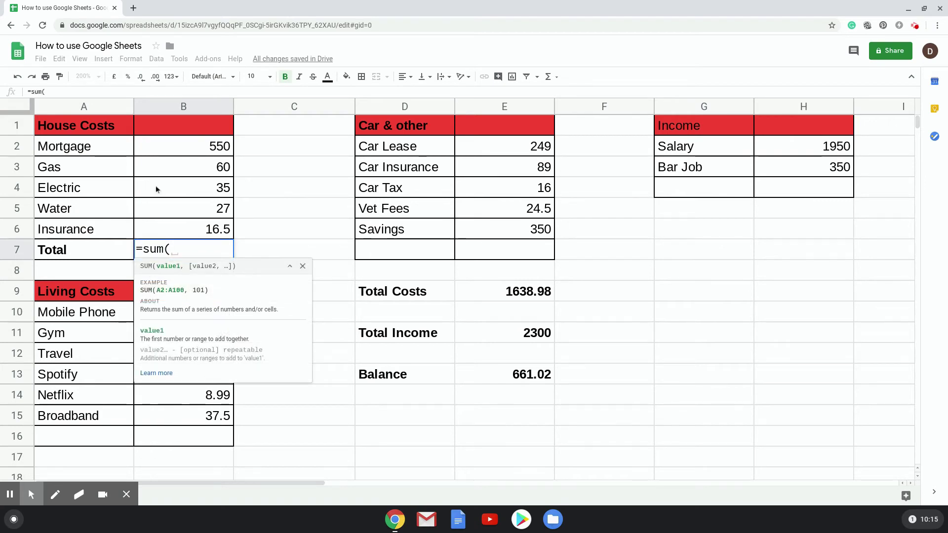
pyautogui.moveTo(169, 148); pyautogui.dragTo(179, 218)
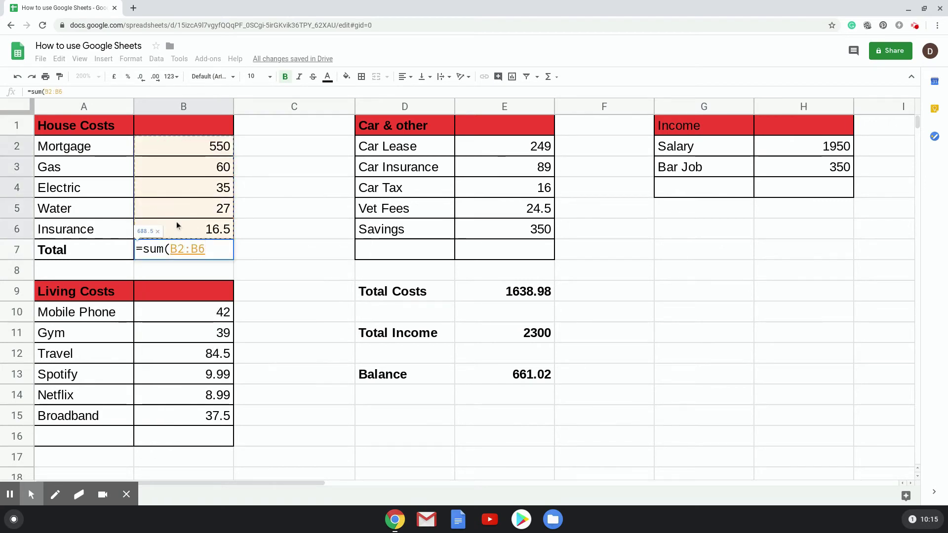
pyautogui.write(')')
pyautogui.press('Return')
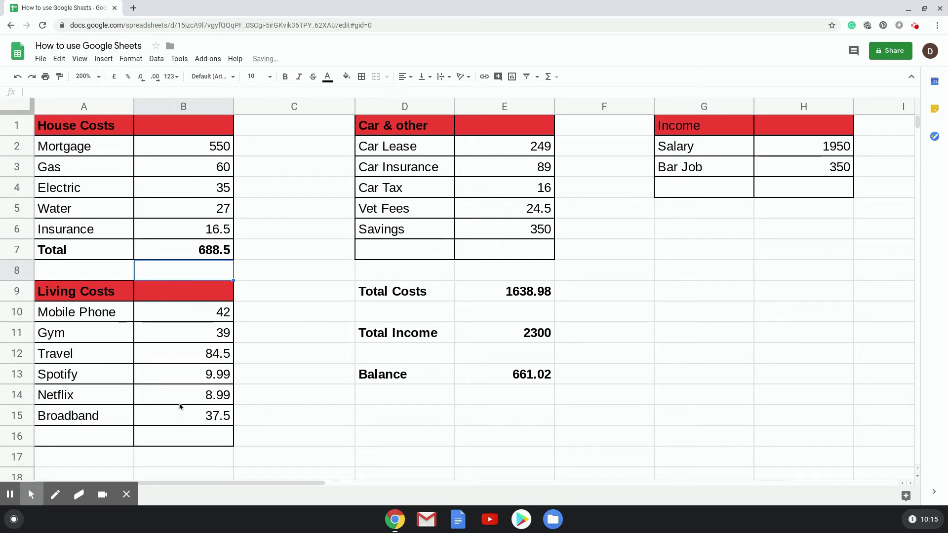
# - Add a Total row under Living Costs with =sum(B10:B15), giving 221.98
pyautogui.click(175, 435)
pyautogui.click(103, 433)
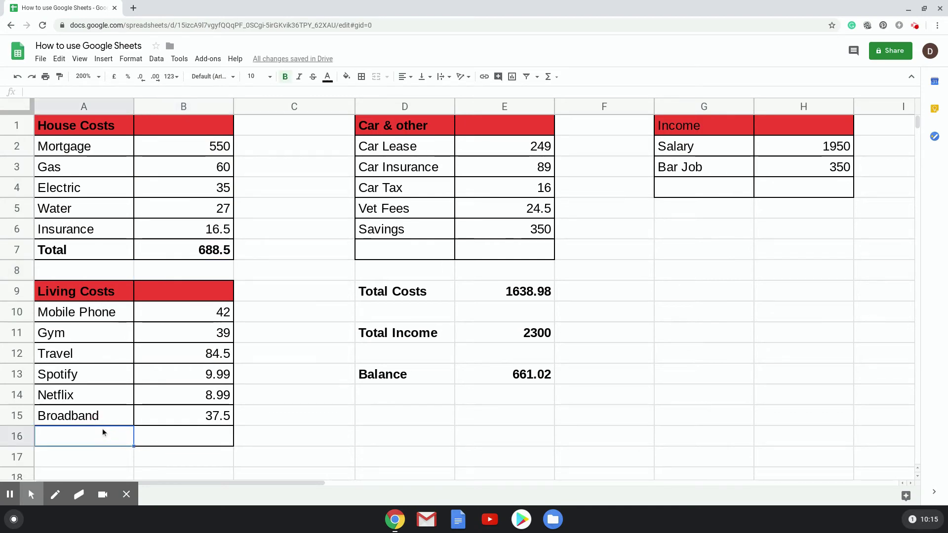
pyautogui.write('Total')
pyautogui.press('Tab')
pyautogui.write('=')
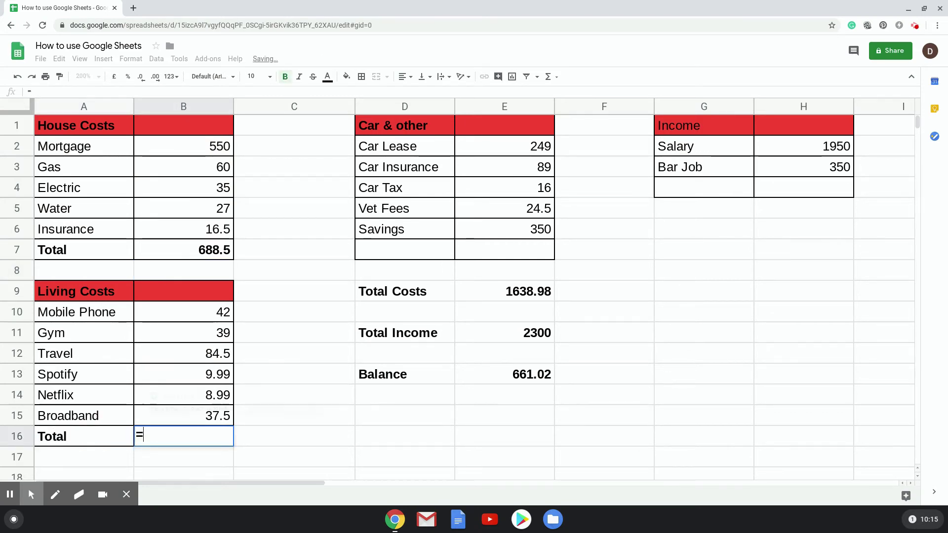
pyautogui.write('sum(')
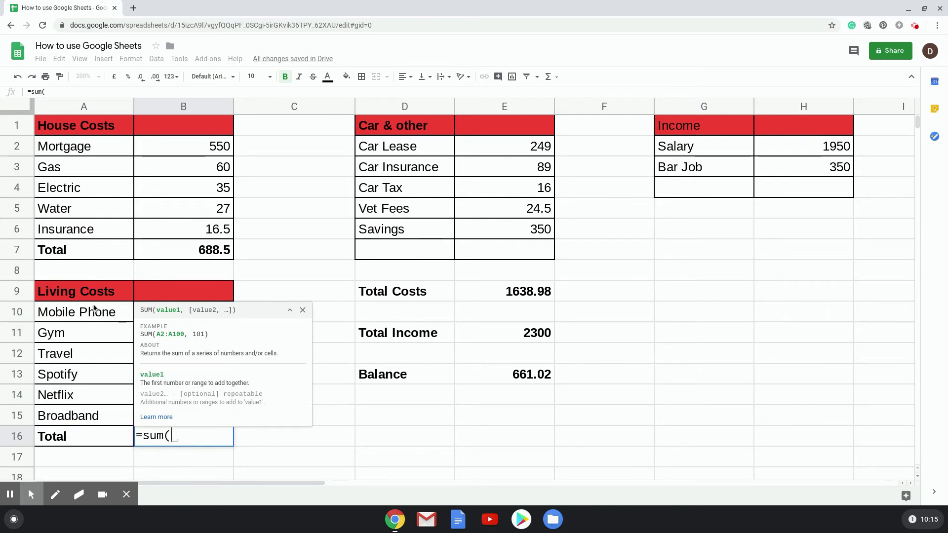
pyautogui.click(303, 310)
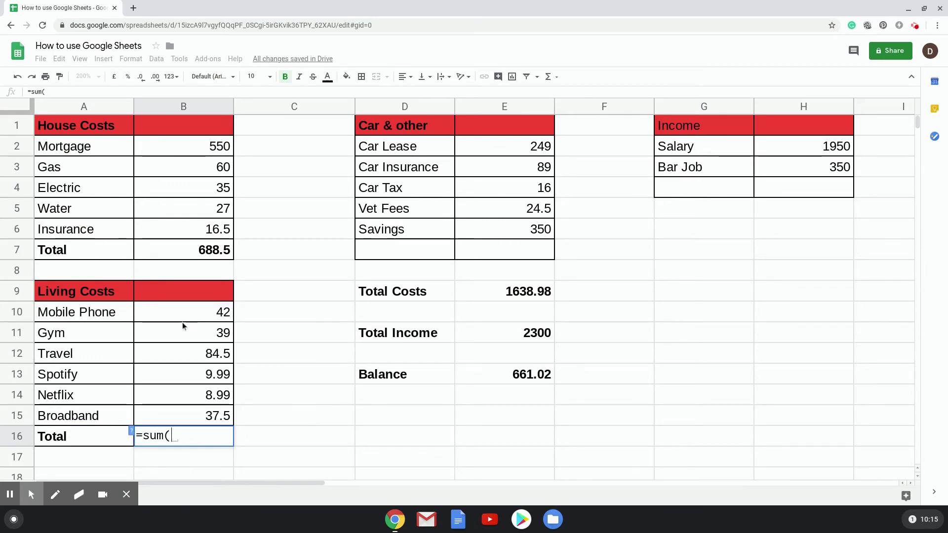
pyautogui.moveTo(184, 316); pyautogui.dragTo(189, 411)
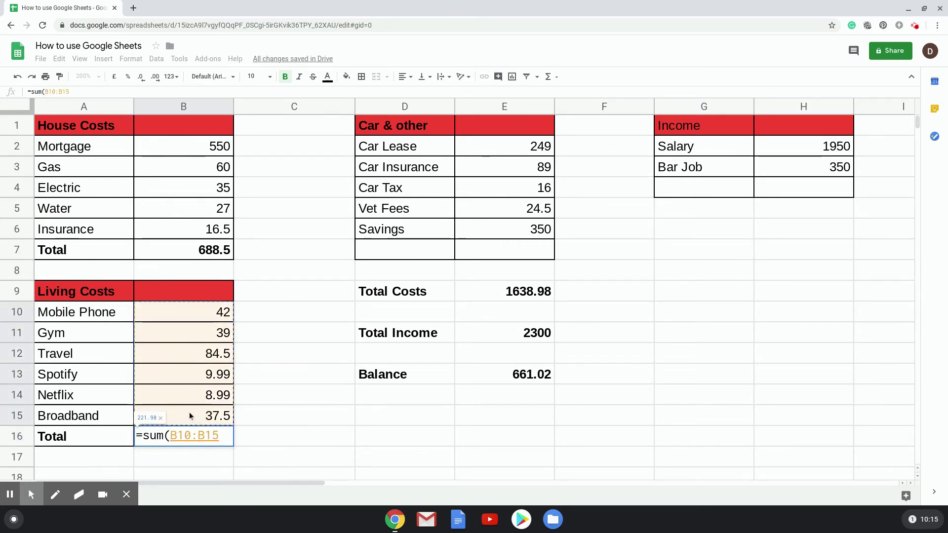
pyautogui.write(')')
pyautogui.press('Return')
# - Add a Total row under Car & other with =sum(E2:E6), giving 728.5
pyautogui.click(381, 253)
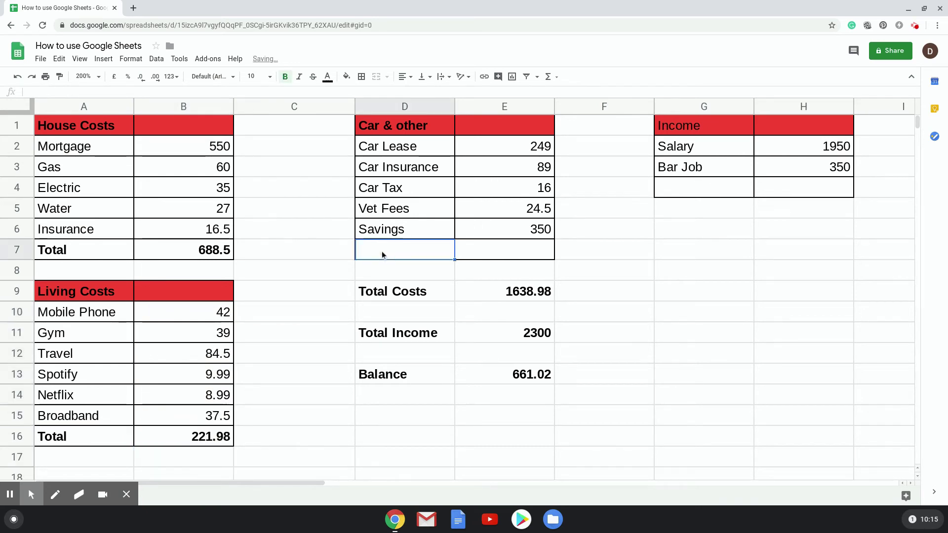
pyautogui.write('Total')
pyautogui.press('Tab')
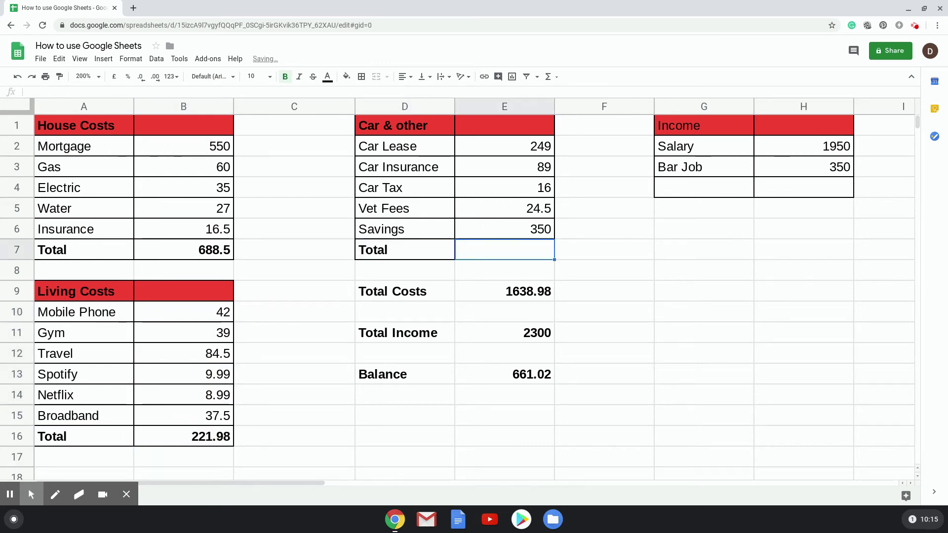
pyautogui.write('=sum(')
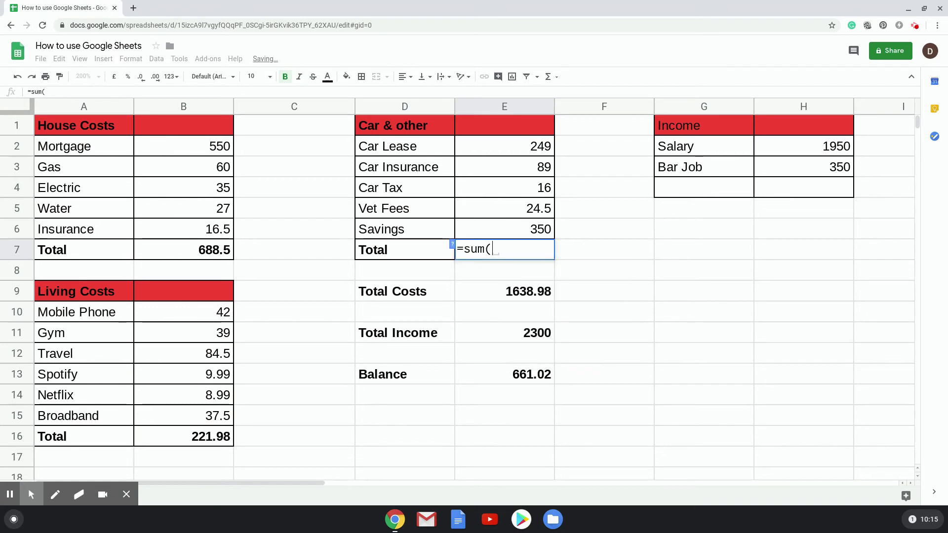
pyautogui.moveTo(481, 150); pyautogui.dragTo(493, 223)
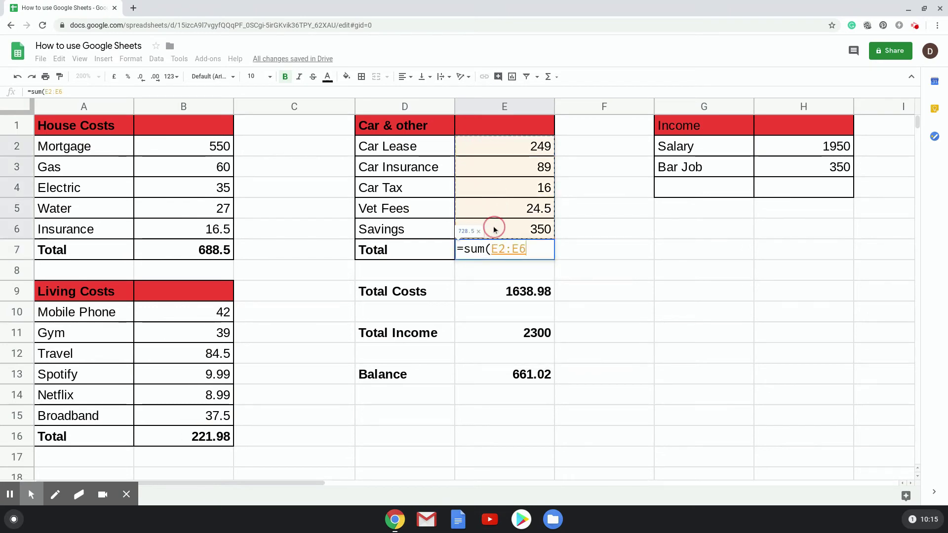
pyautogui.press('Return')
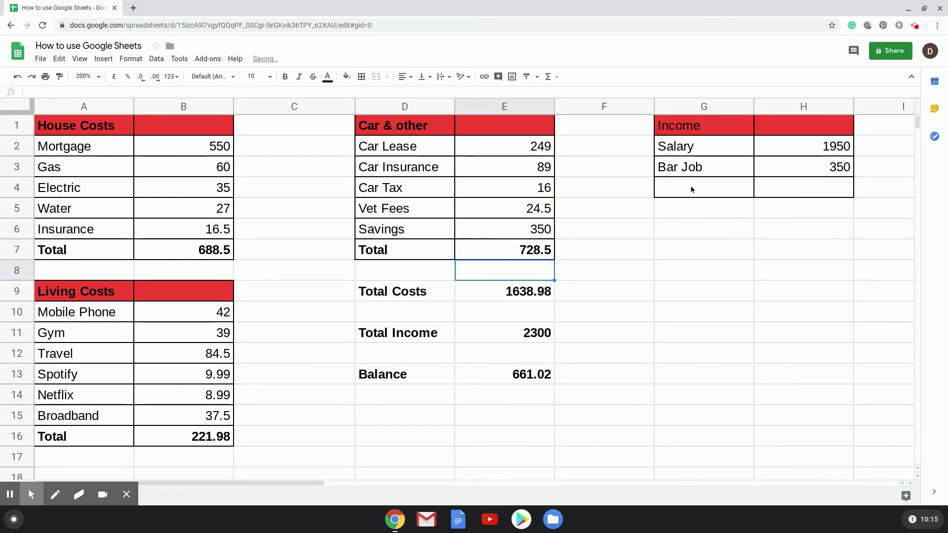
# - Add an income Total row in G4:H4 with =H2+H3, giving 2300
pyautogui.click(692, 189)
pyautogui.write('Total')
pyautogui.press('Tab')
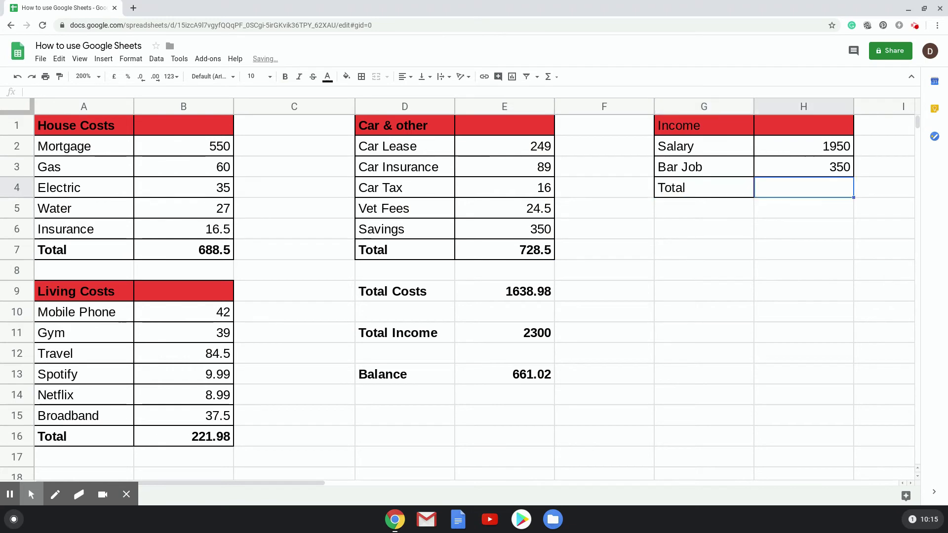
pyautogui.write('=')
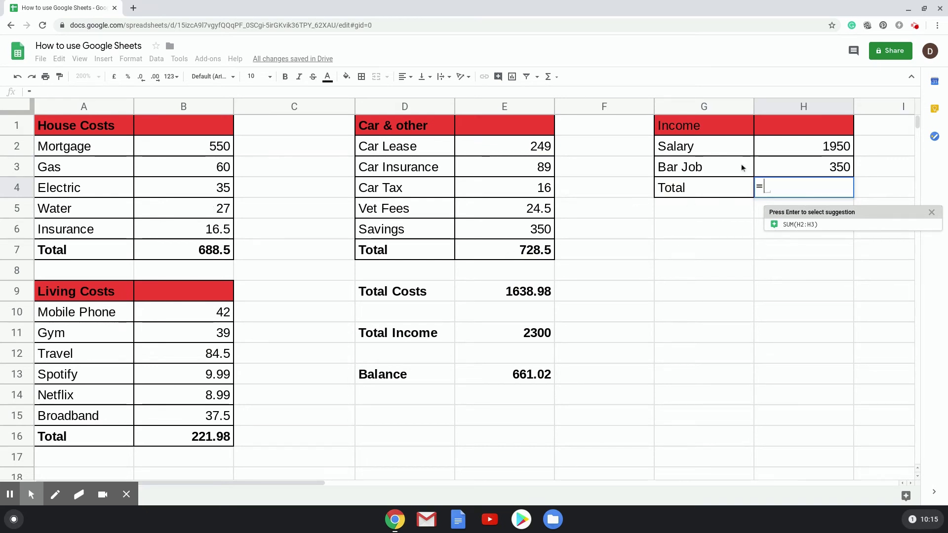
pyautogui.click(779, 149)
pyautogui.write('+')
pyautogui.click(815, 168)
pyautogui.press('Return')
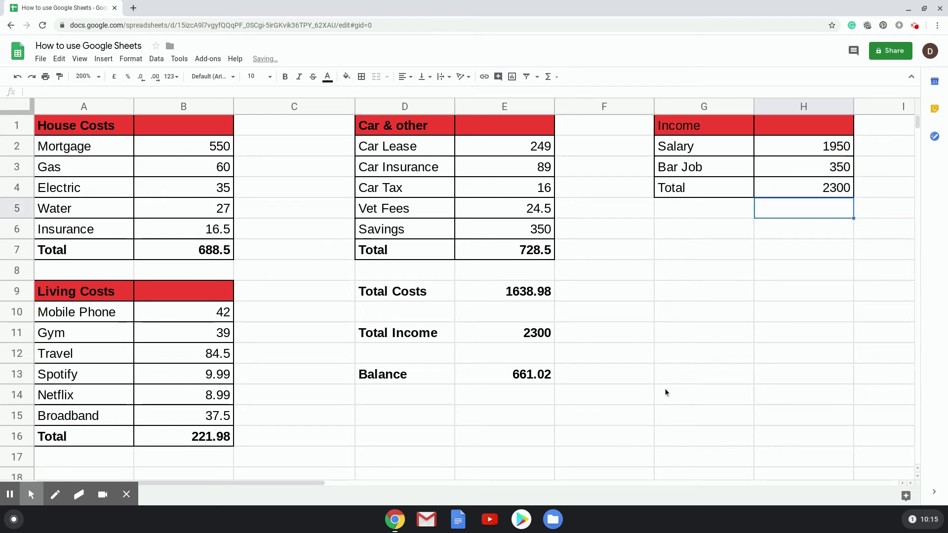
# - Compare the new total formulas and make the income Total row bold
pyautogui.click(815, 188)
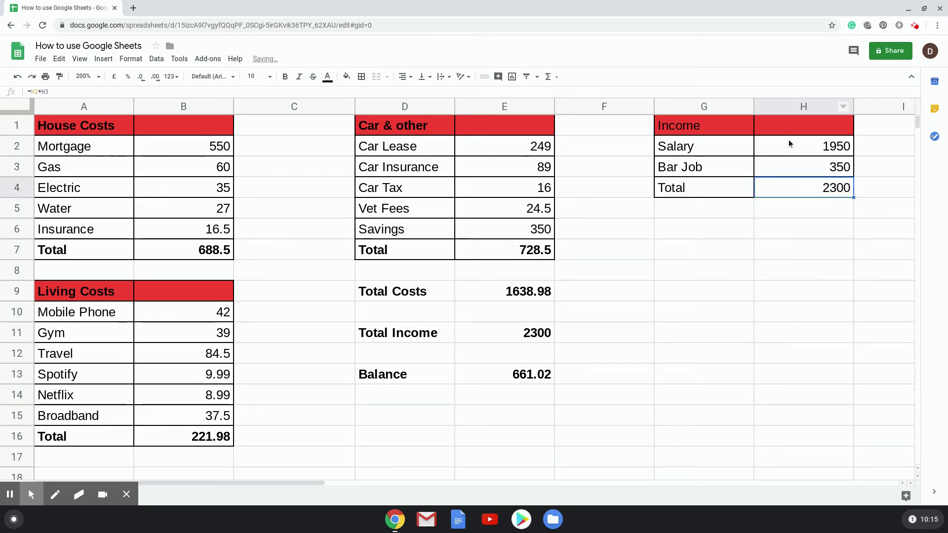
pyautogui.click(537, 249)
pyautogui.click(804, 184)
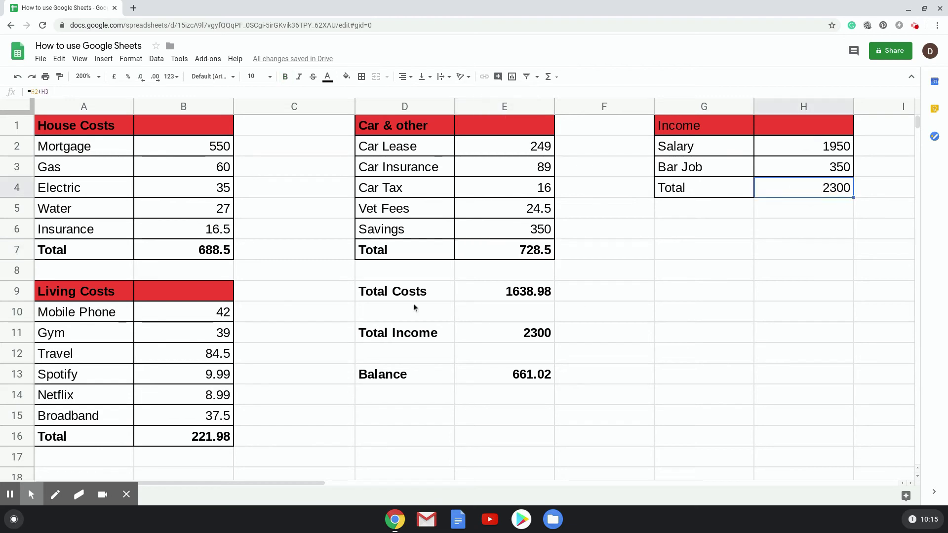
pyautogui.click(186, 251)
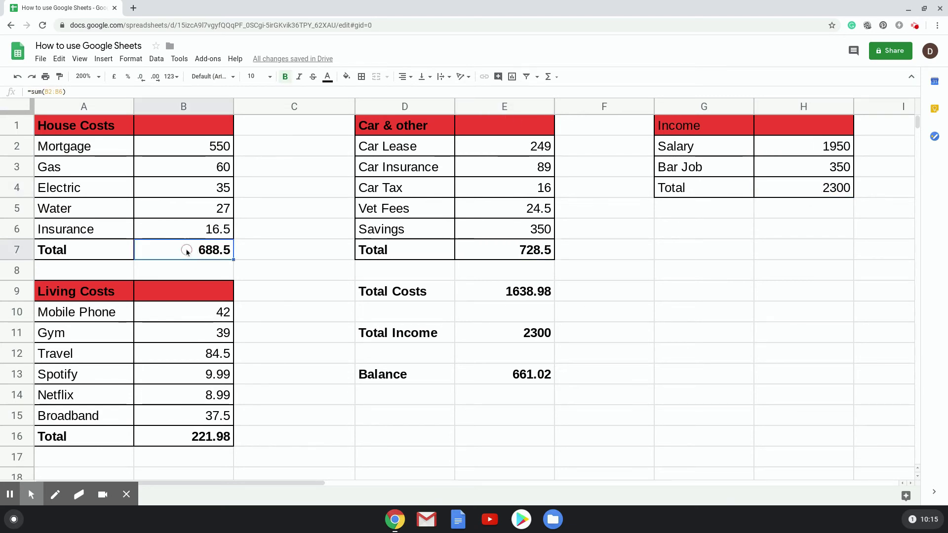
pyautogui.click(508, 256)
pyautogui.click(804, 190)
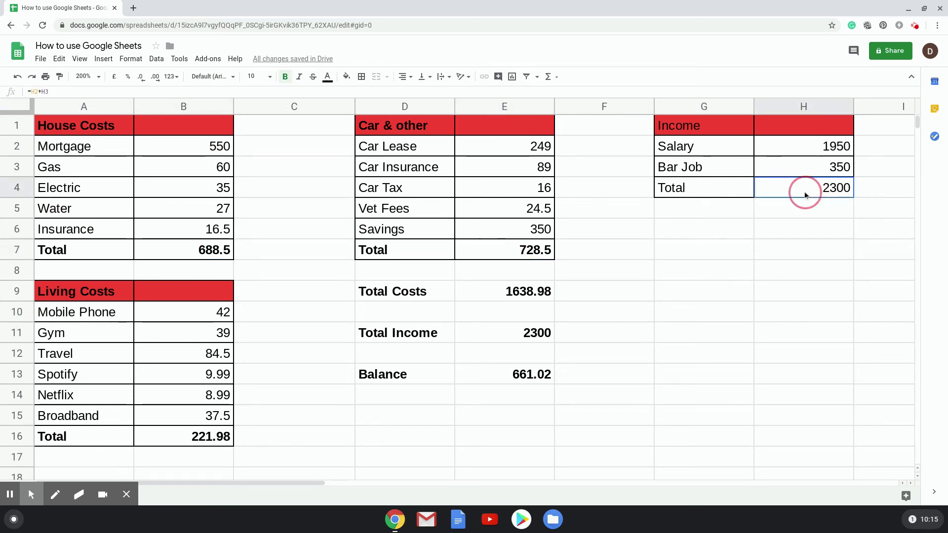
pyautogui.moveTo(706, 189); pyautogui.dragTo(796, 189)
pyautogui.hotkey('ctrl', 'b')
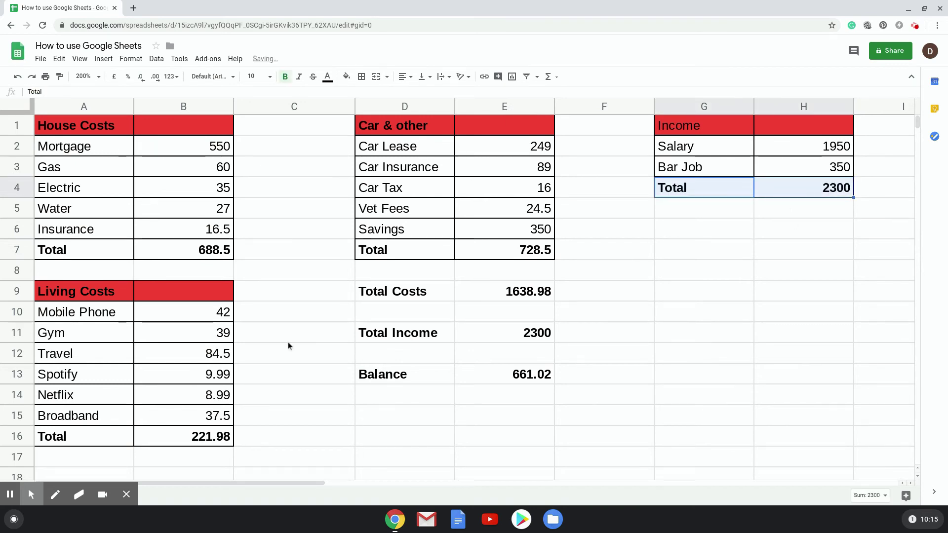
pyautogui.click(526, 381)
# - Clear the old Balance formula and review the House Costs total formula
pyautogui.press('Delete')
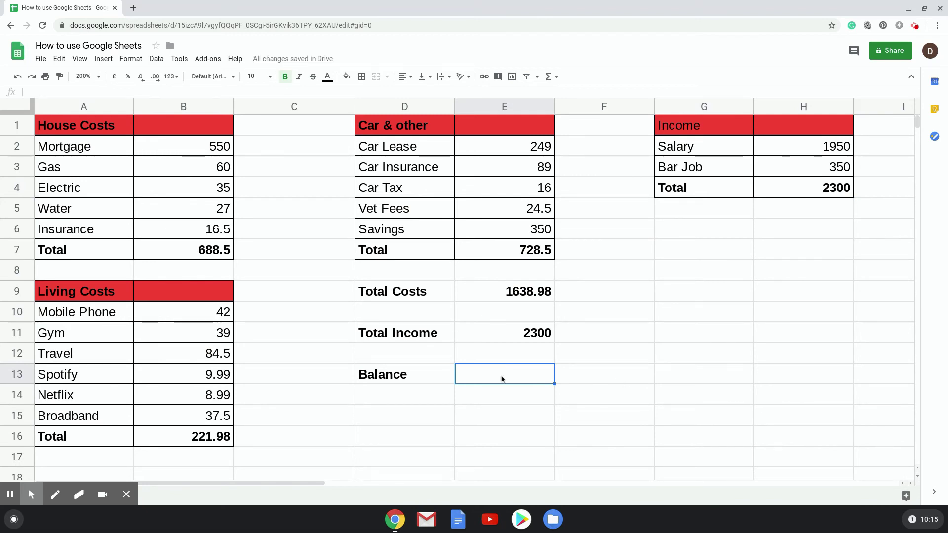
pyautogui.click(214, 252)
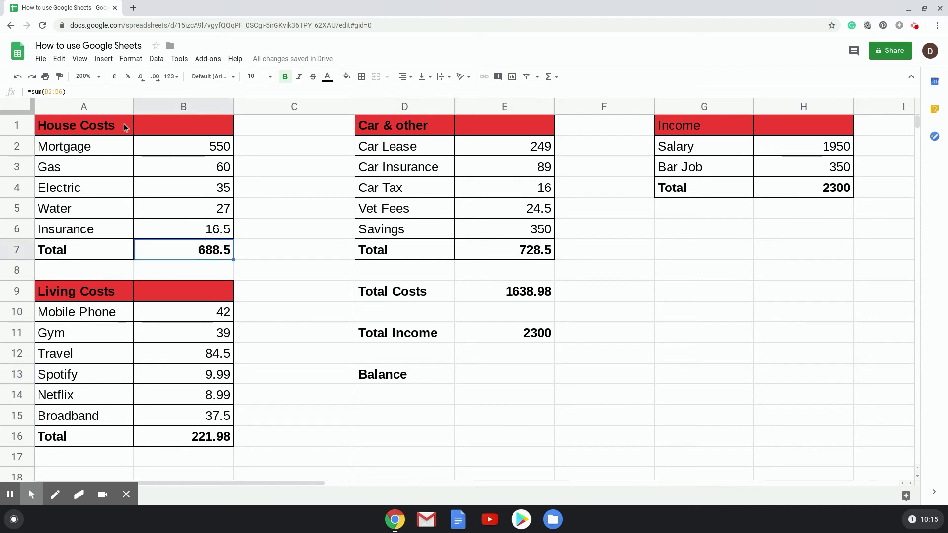
pyautogui.click(178, 191)
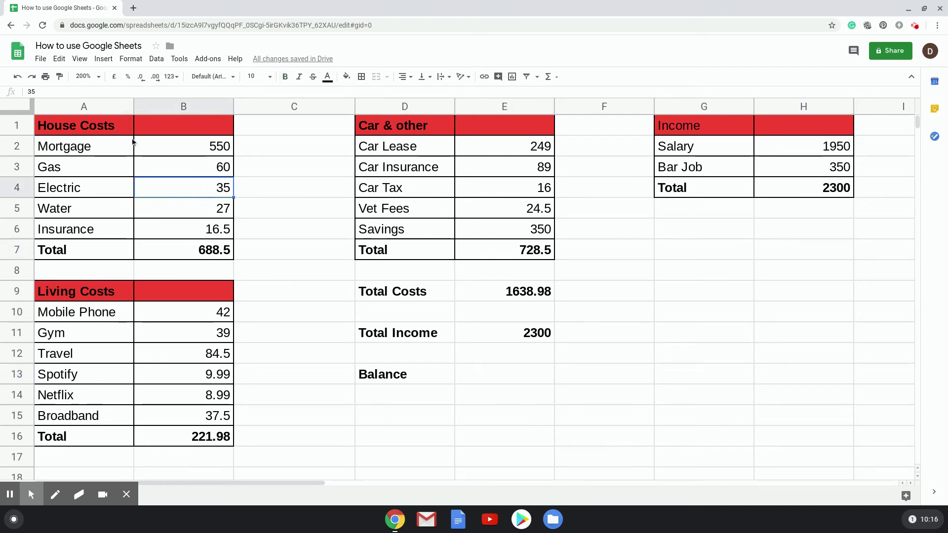
pyautogui.click(188, 256)
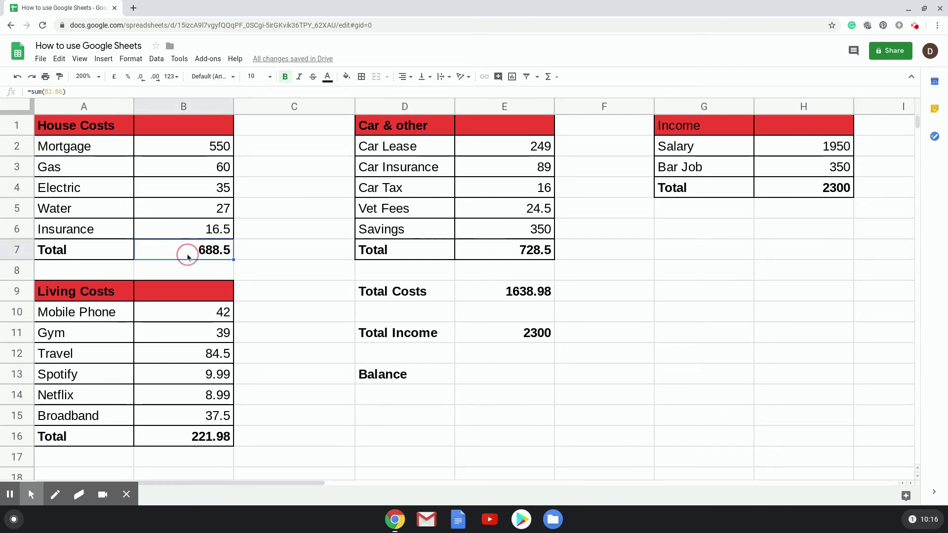
# - Enter =H2-B7 in the Balance cell, giving 1261.5
pyautogui.click(498, 377)
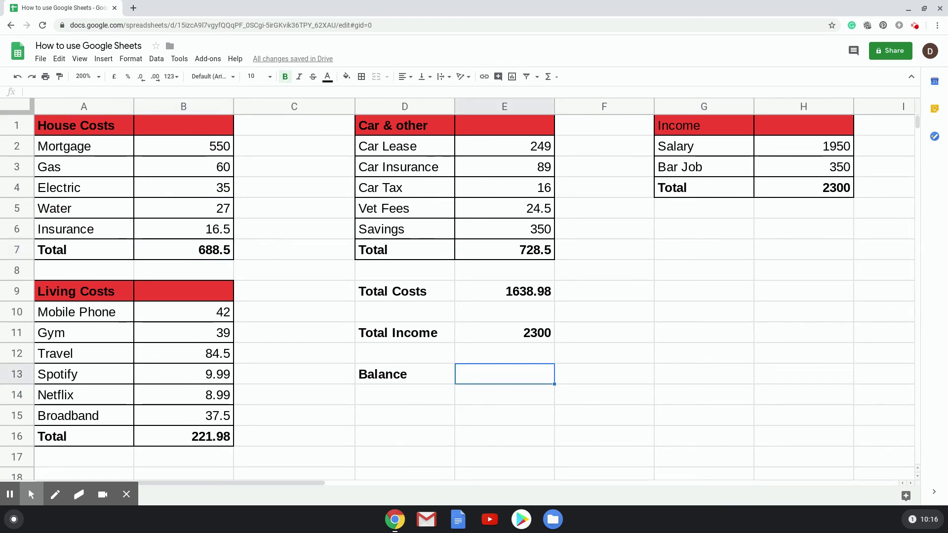
pyautogui.write('=')
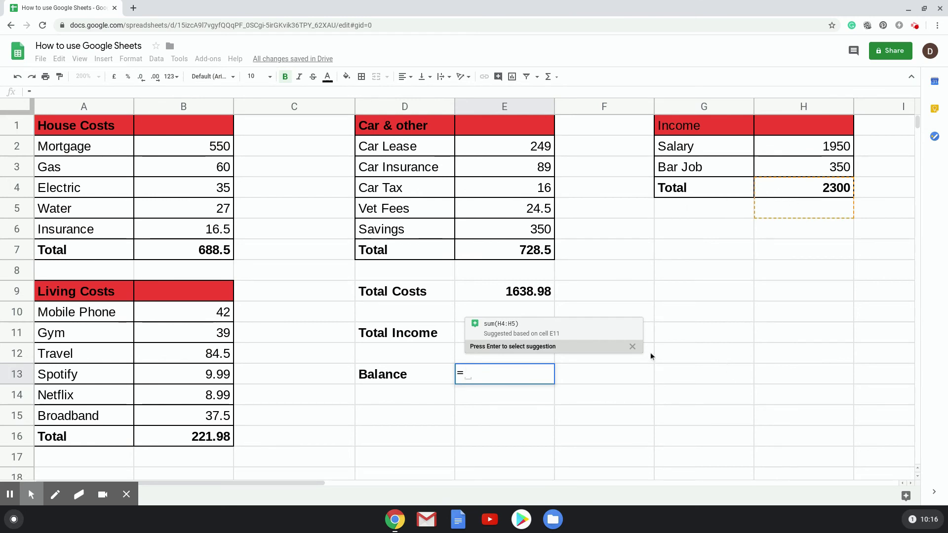
pyautogui.click(549, 375)
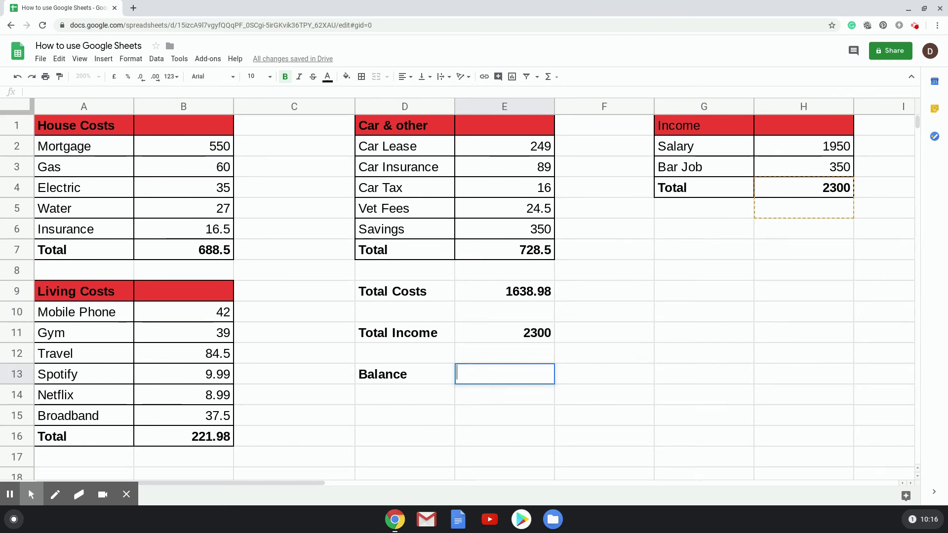
pyautogui.click(810, 148)
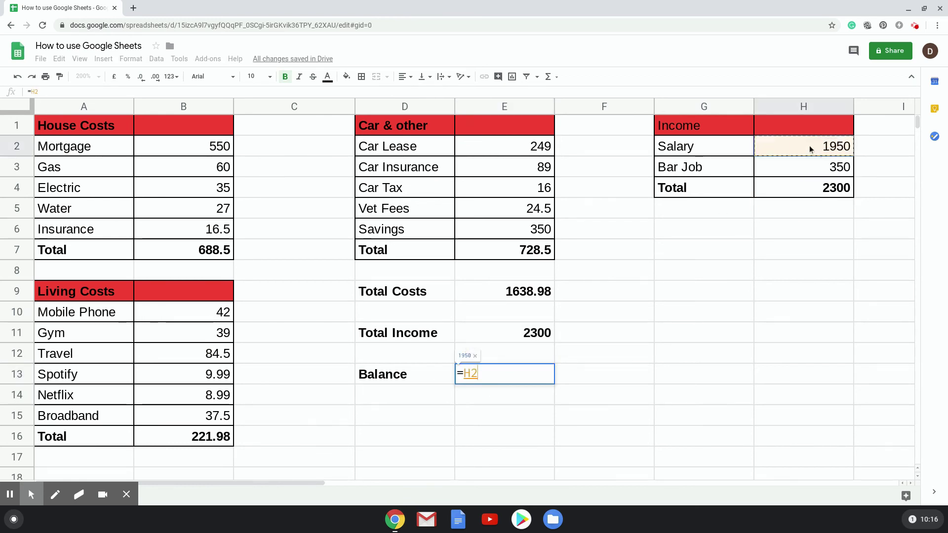
pyautogui.write('-')
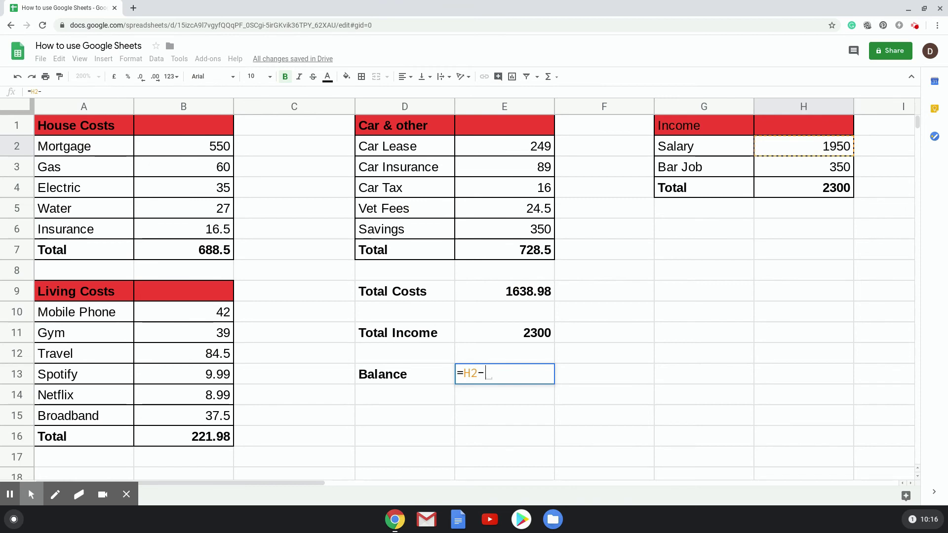
pyautogui.click(200, 257)
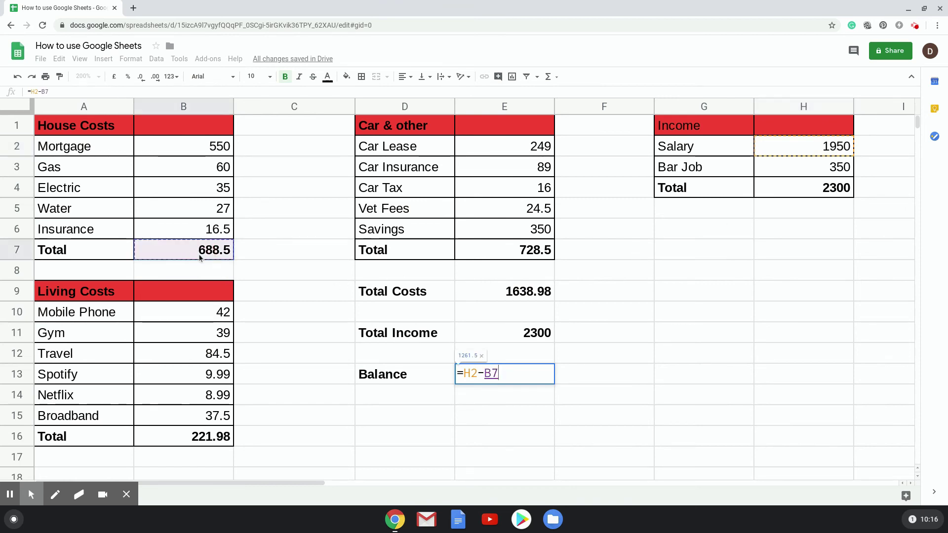
pyautogui.press('Return')
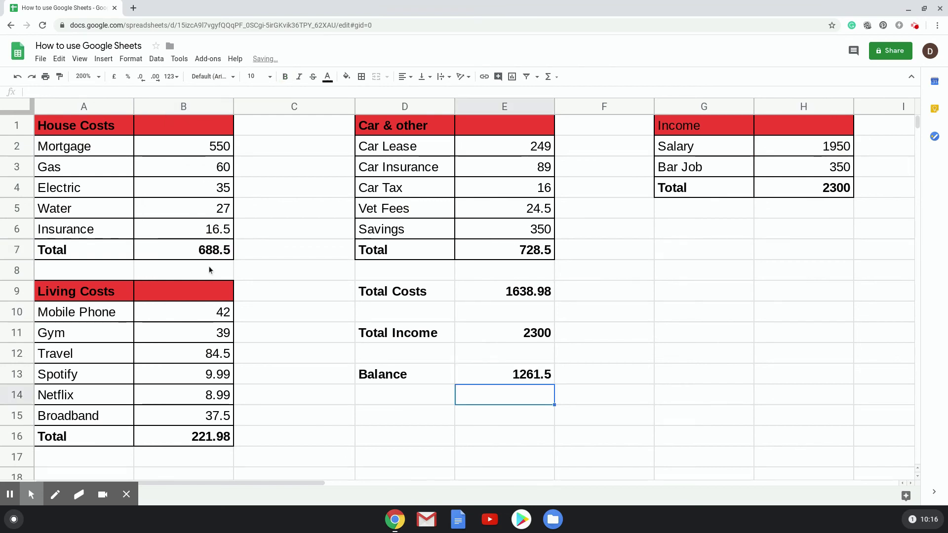
pyautogui.press('Up')
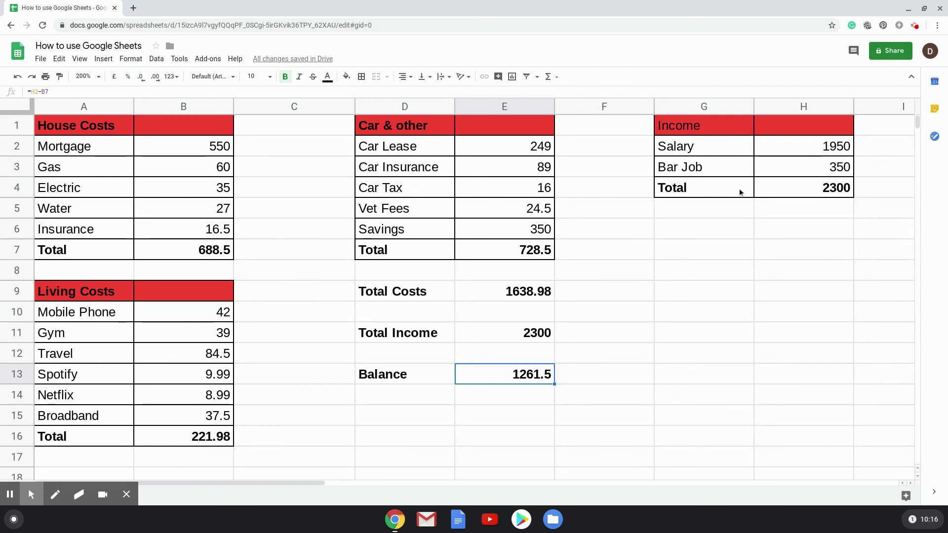
# - Enter =H2-E7-B7-B16 in the Balance cell, giving 311.02
pyautogui.write('=')
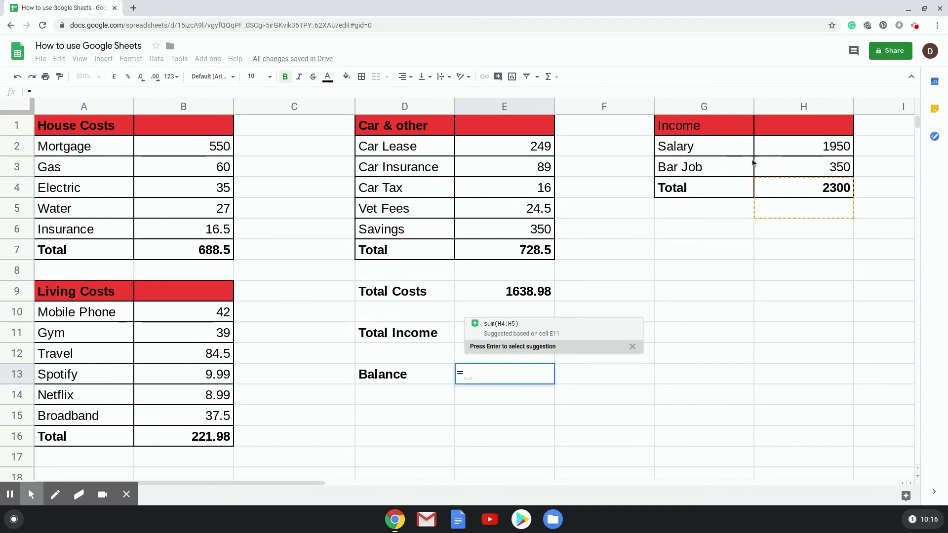
pyautogui.click(813, 147)
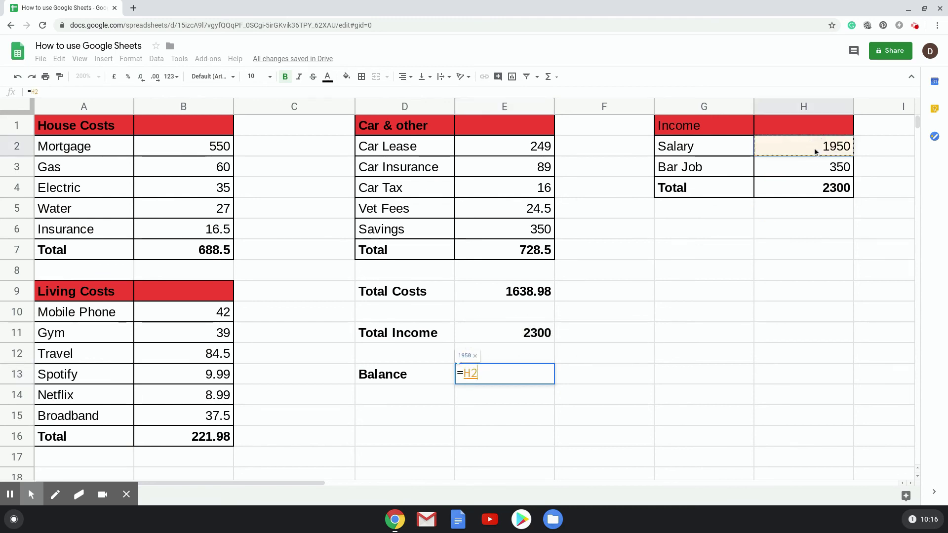
pyautogui.write('-')
pyautogui.click(535, 253)
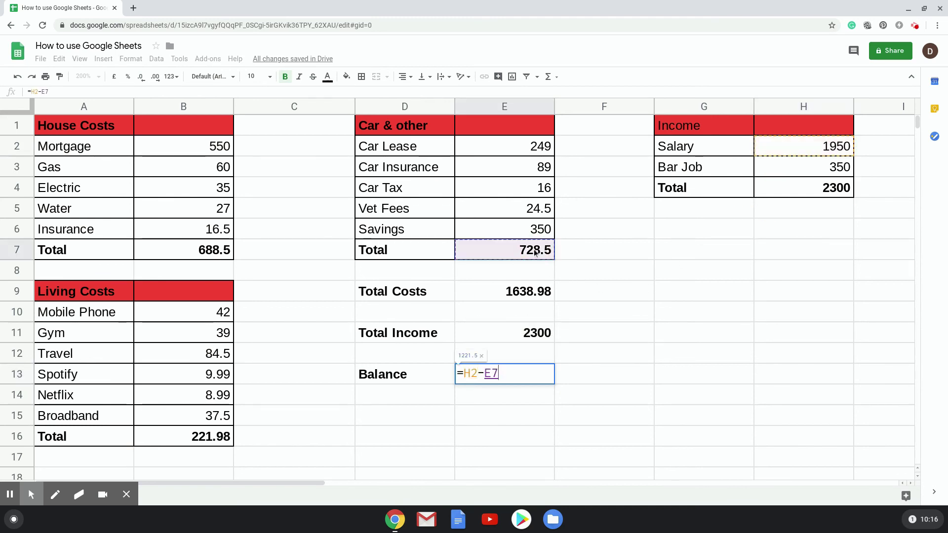
pyautogui.write('-')
pyautogui.click(216, 254)
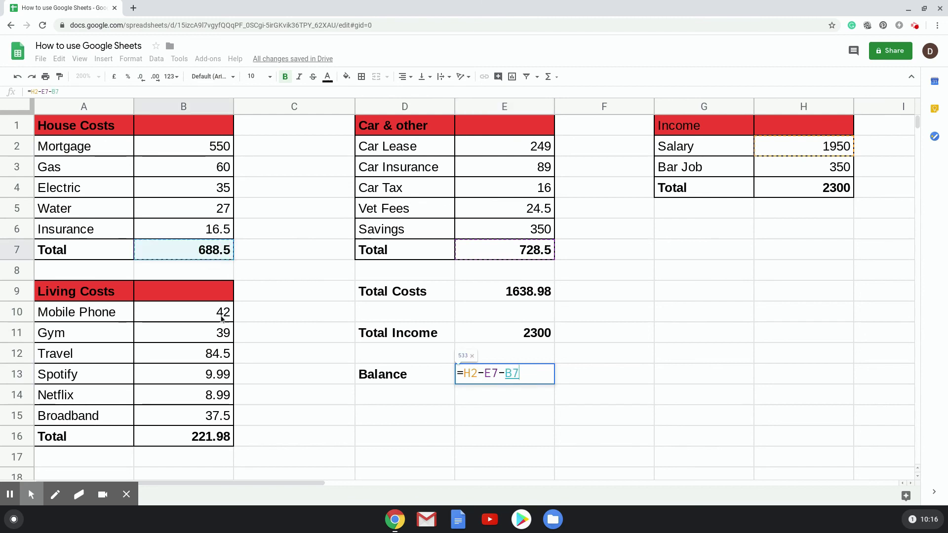
pyautogui.write('-')
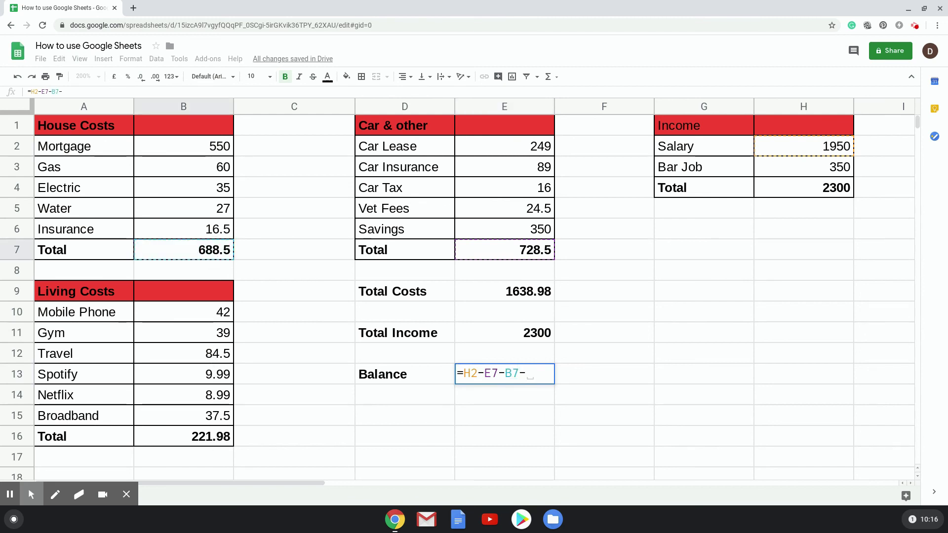
pyautogui.click(210, 441)
pyautogui.press('Return')
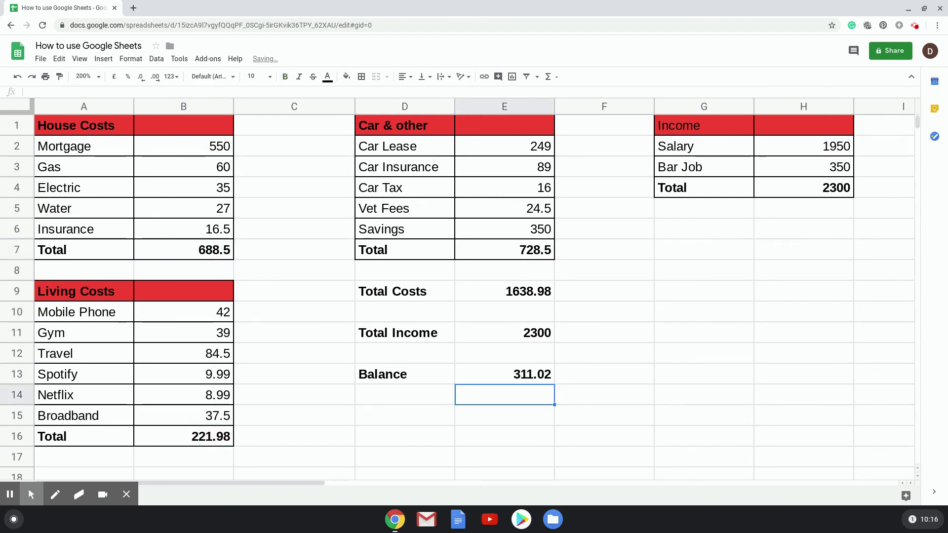
pyautogui.click(499, 374)
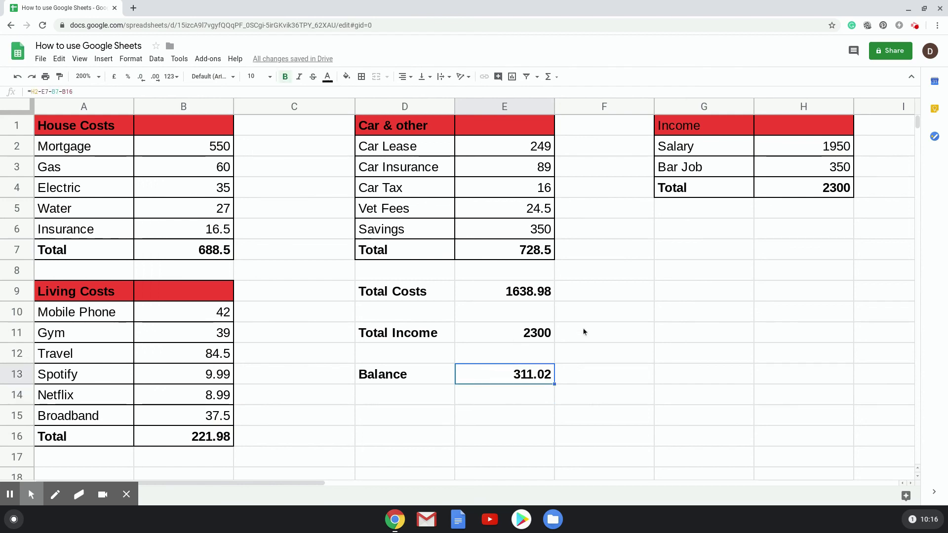